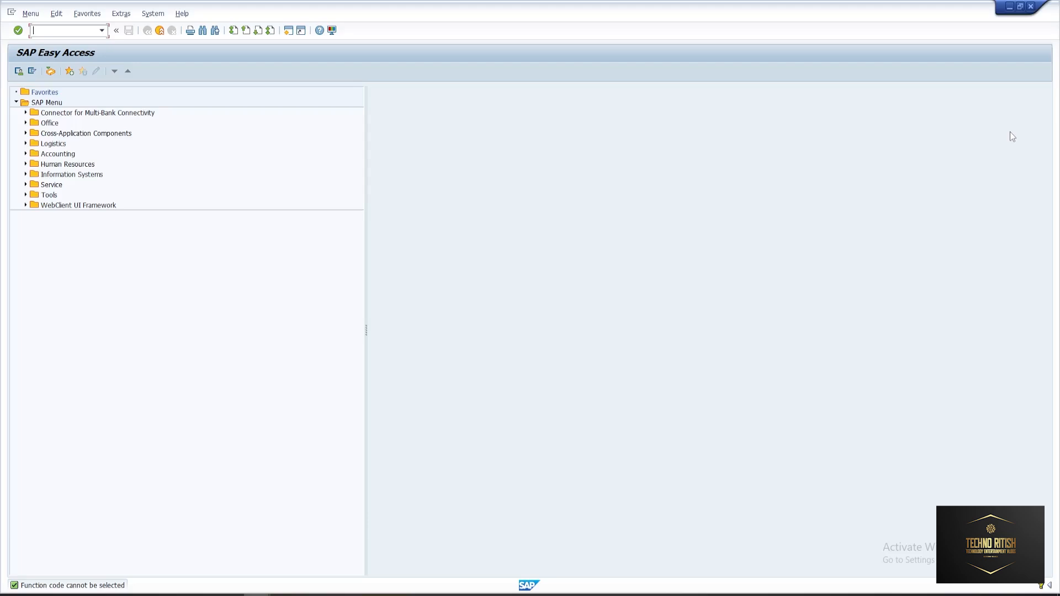
Start transaction MM02 and enter material 100009043 to bring up its view selection
type("mm02")
key("Return")
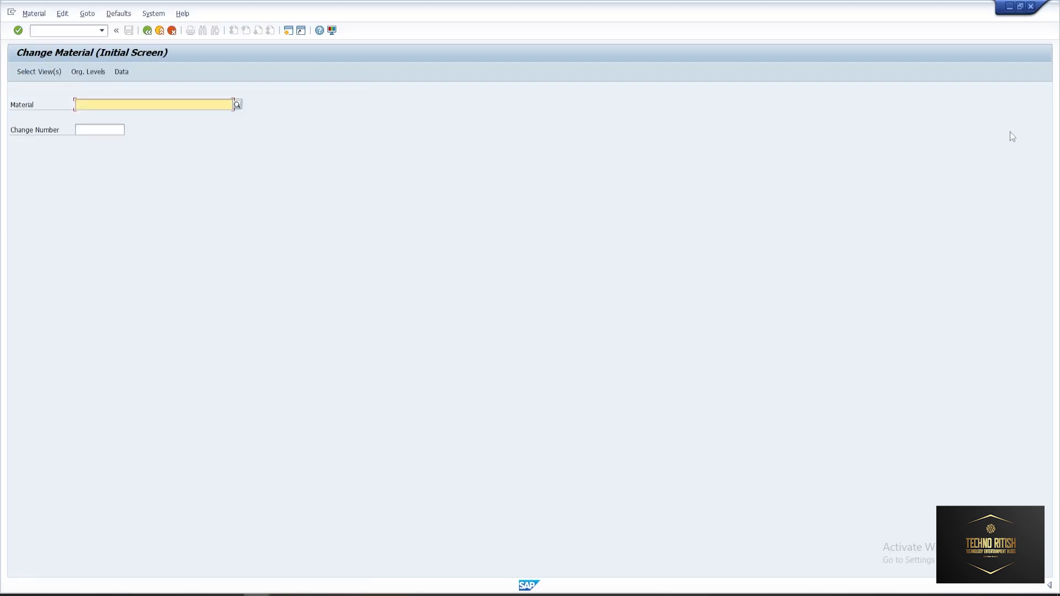
key("Down")
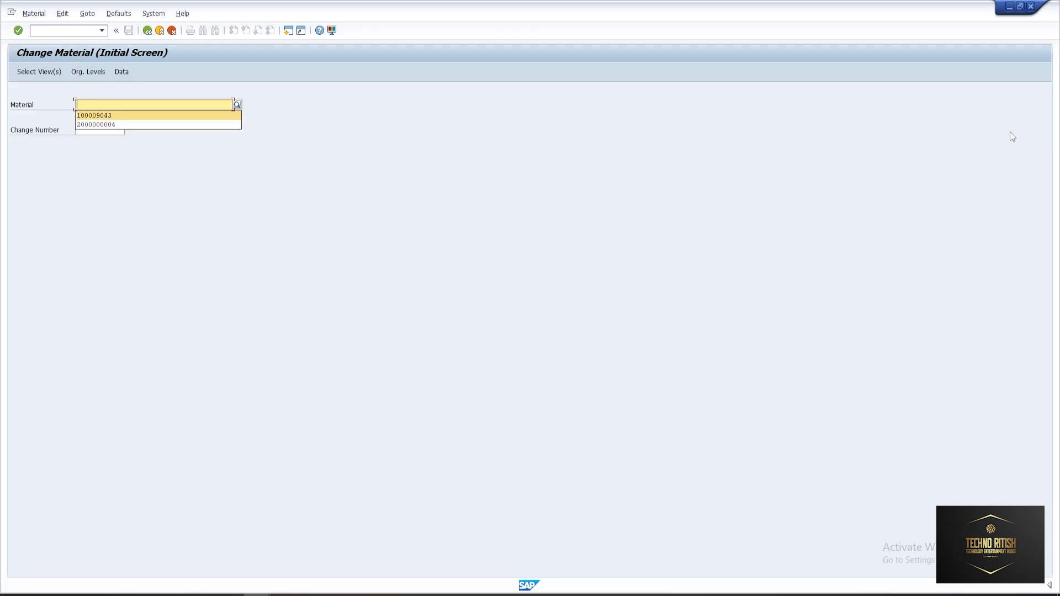
key("Return")
key("Return")
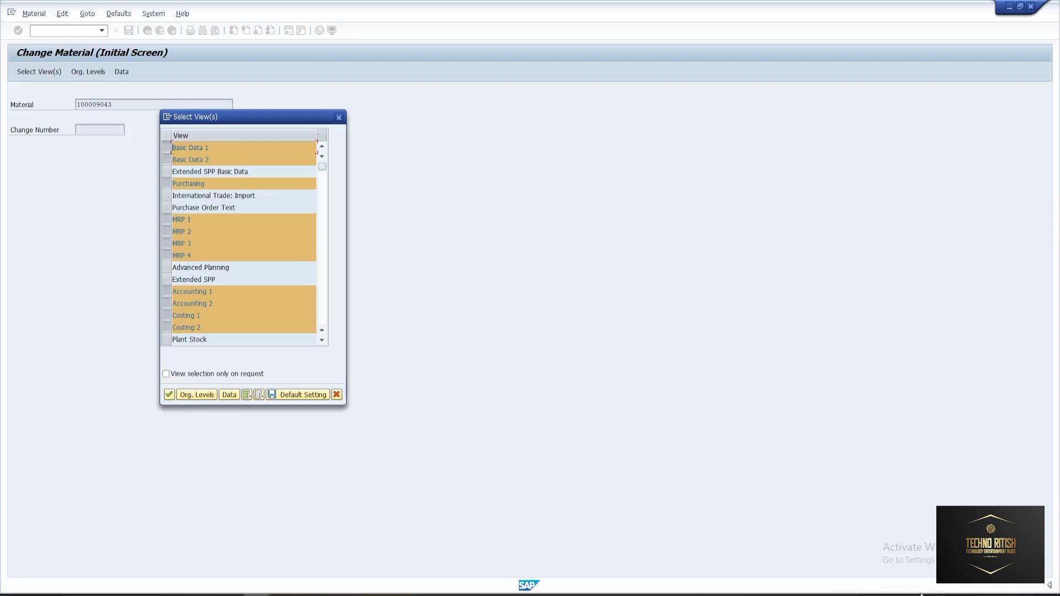
Accept plant 1710 and storage location 1710 as organizational levels and show the material's MRP 2 view
left_click(194, 394)
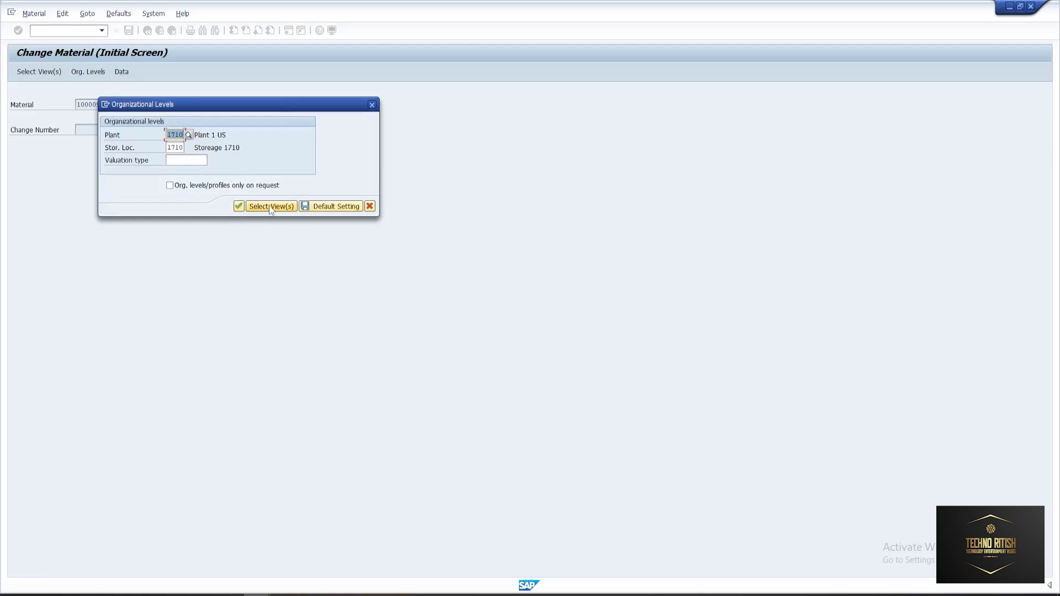
left_click(239, 207)
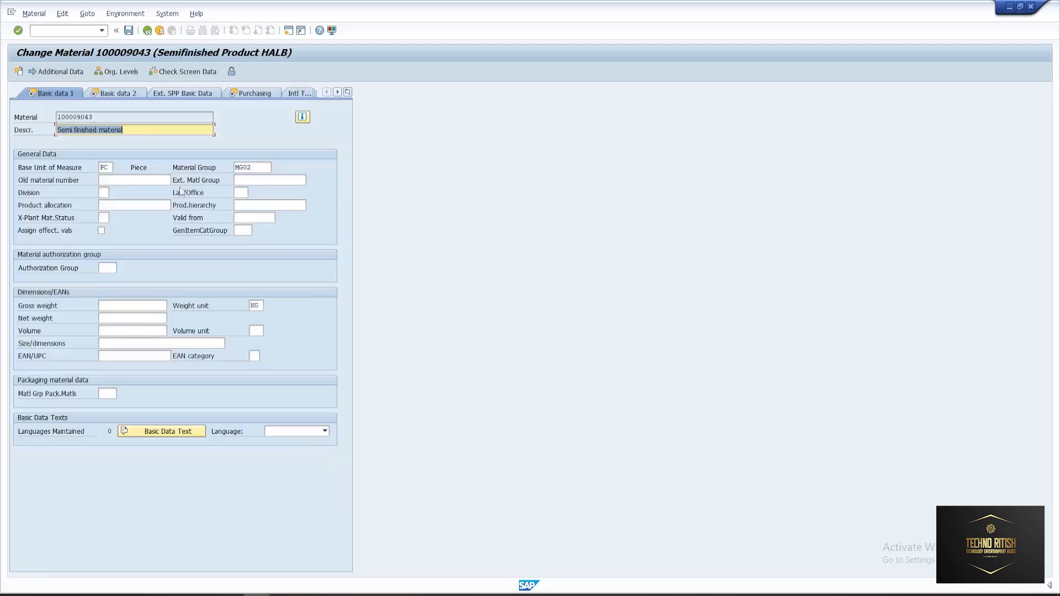
left_click(348, 91)
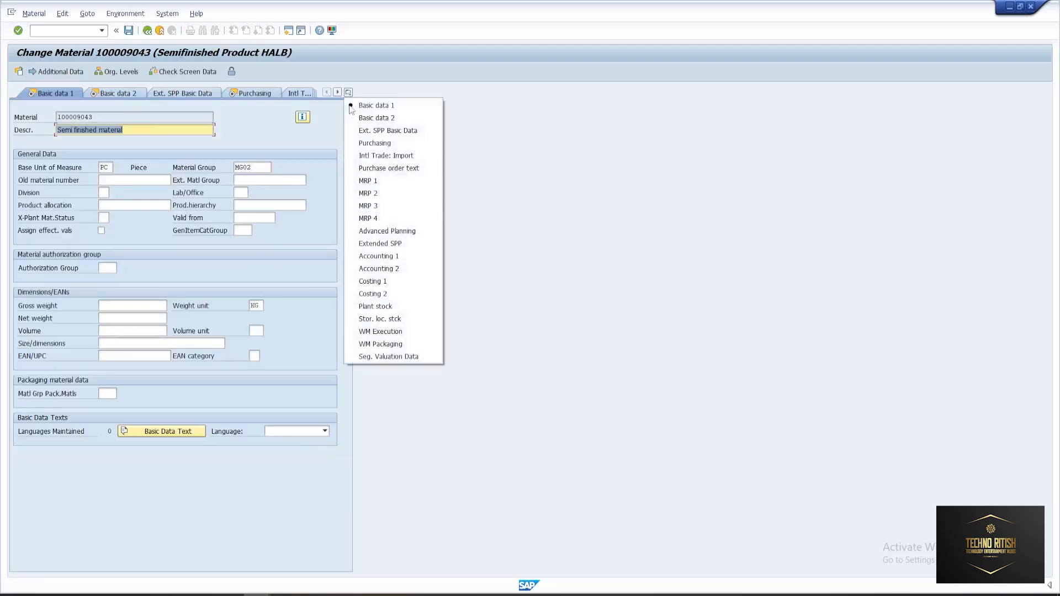
left_click(375, 194)
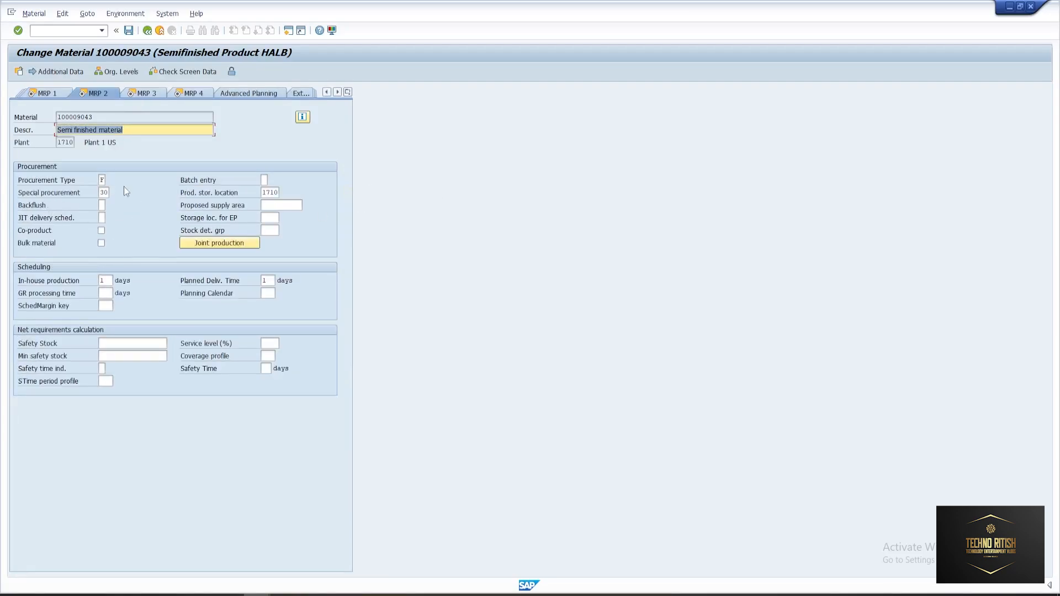
Choose special procurement type 30 (Subcontracting) for the semi-finished material from the list of possible values
left_click(106, 193)
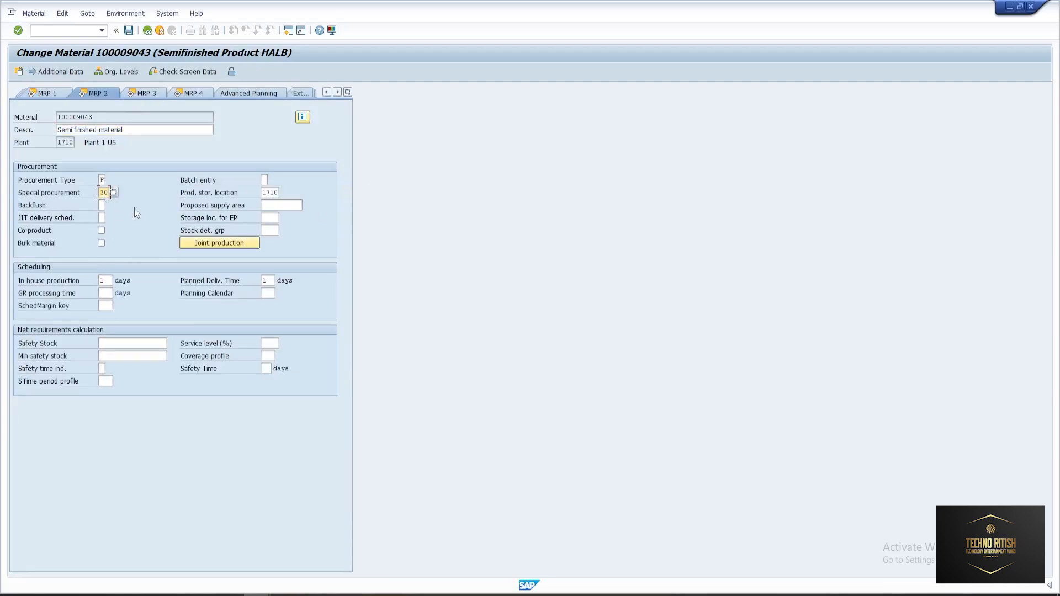
left_click(114, 193)
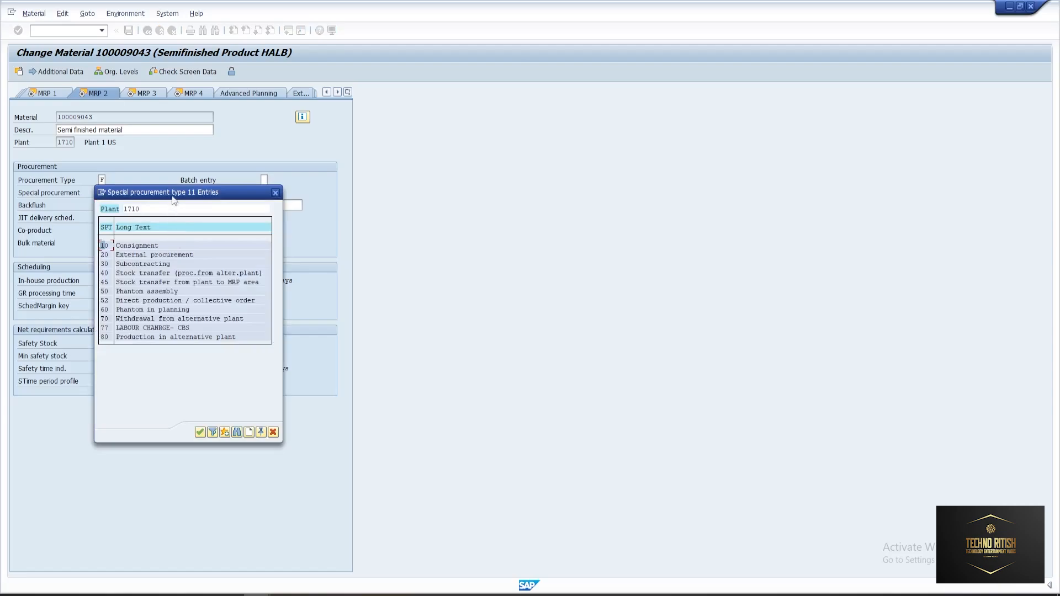
left_click_drag(174, 197, 326, 166)
left_click(325, 242)
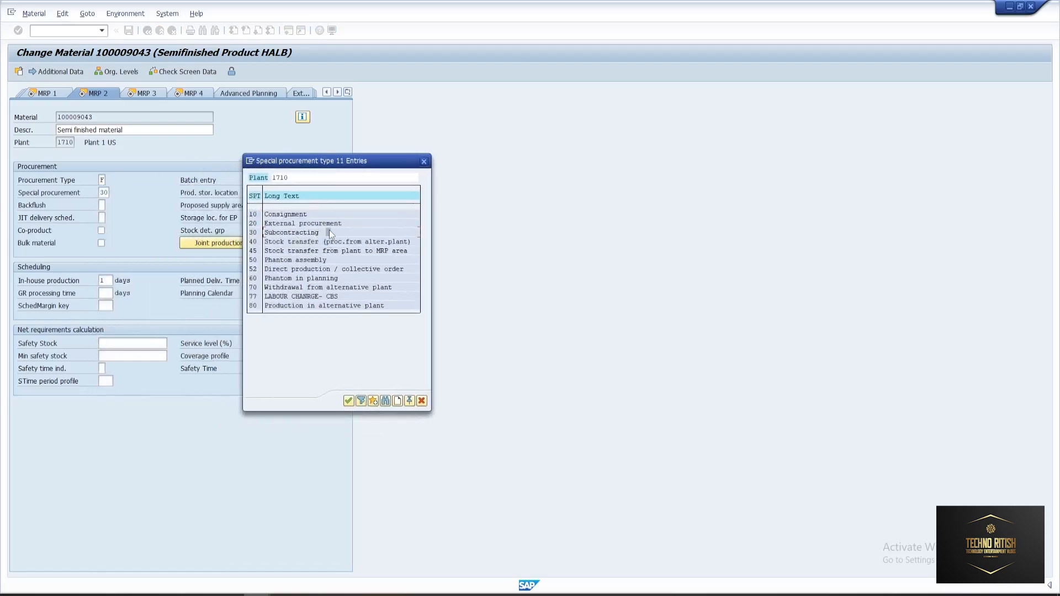
left_click(348, 401)
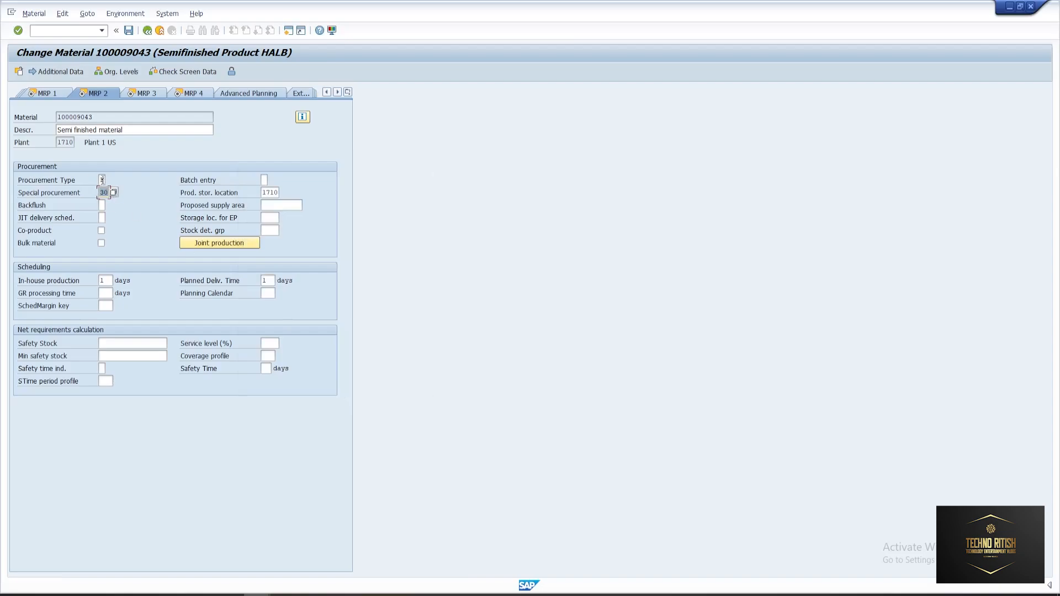
Check the semi-finished material's number and description, and save the material master
double_click(69, 118)
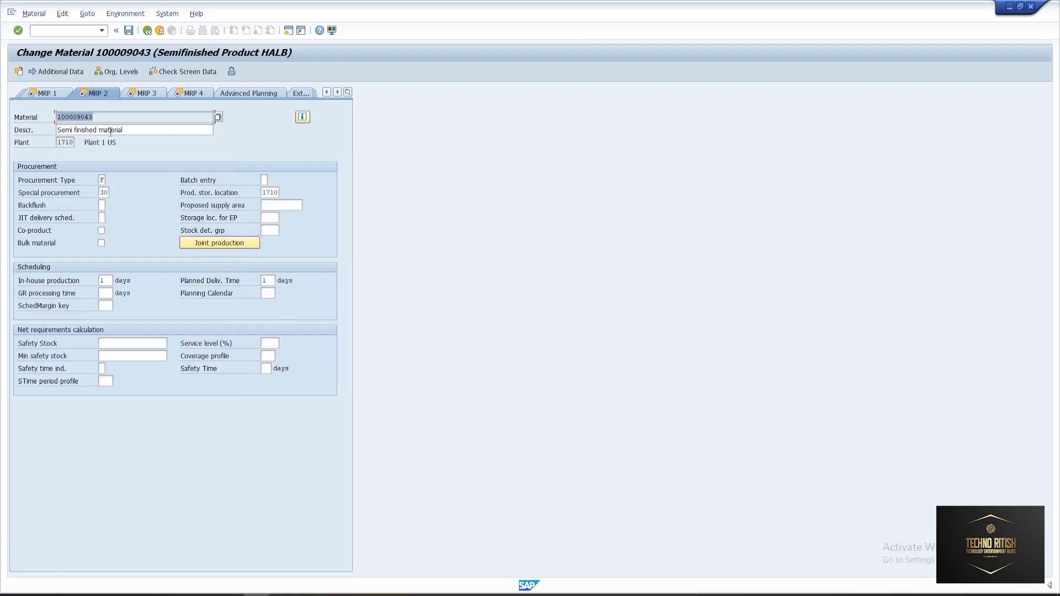
left_click_drag(124, 130, 37, 135)
double_click(104, 119)
left_click_drag(121, 131, 20, 132)
double_click(83, 118)
left_click(128, 31)
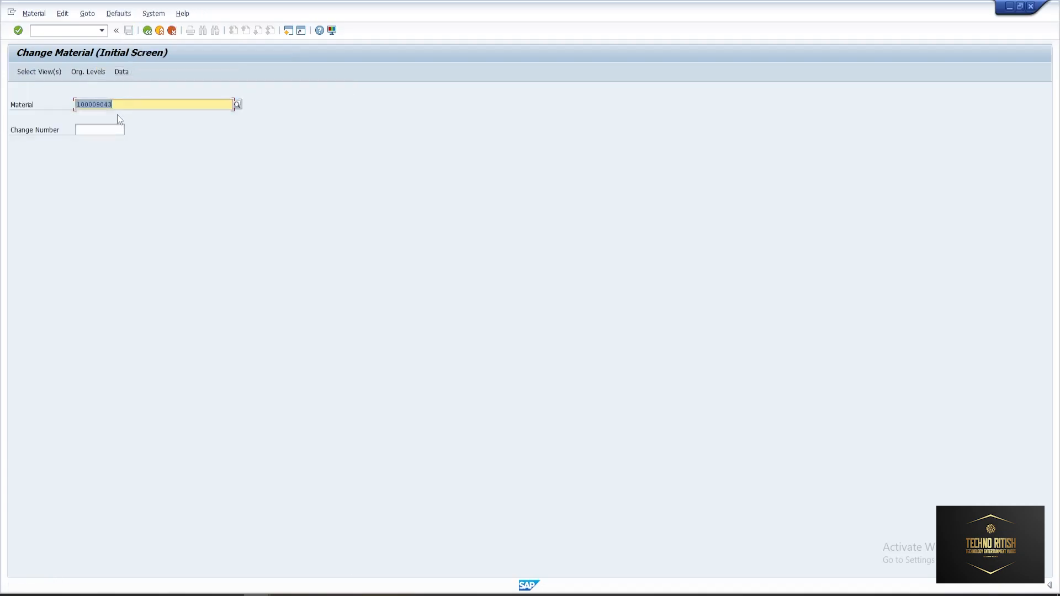
left_click(114, 110)
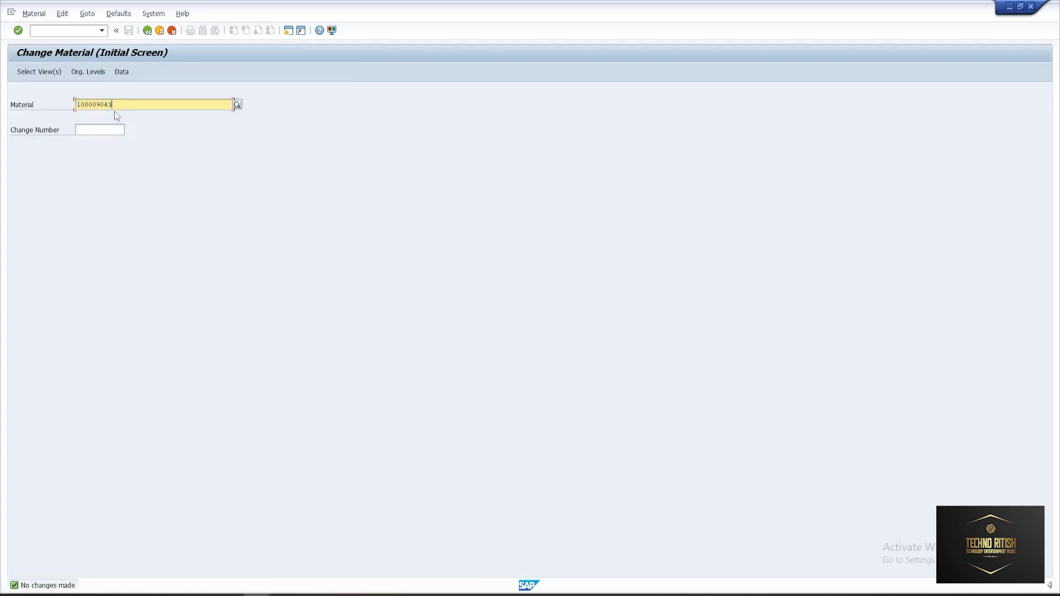
Start transaction CS02 and set HP LAPTOP 15' as the material whose BOM is changed
left_click(57, 31)
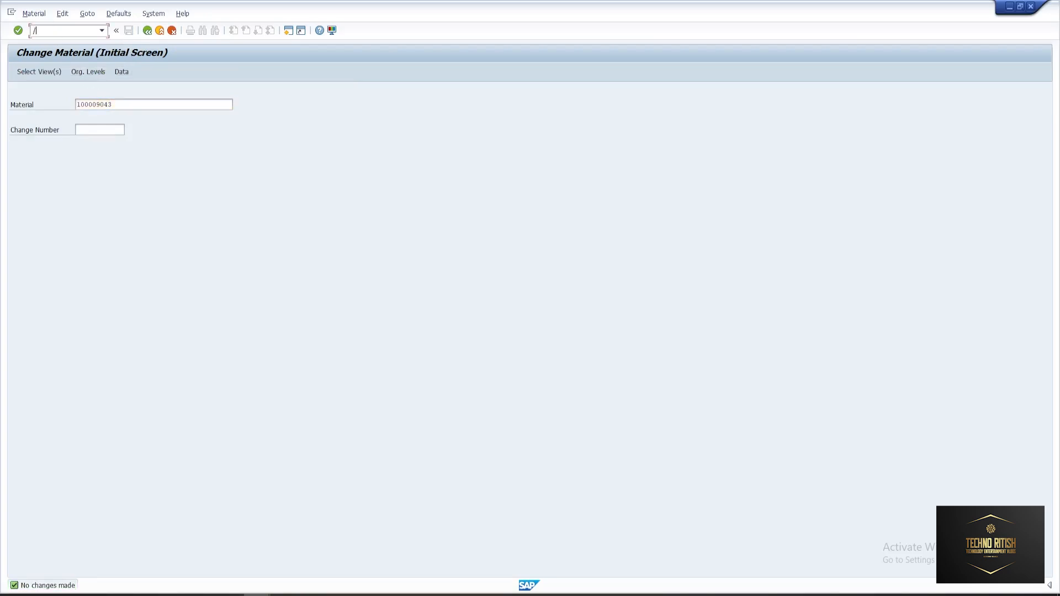
type("/ncs02")
key("Return")
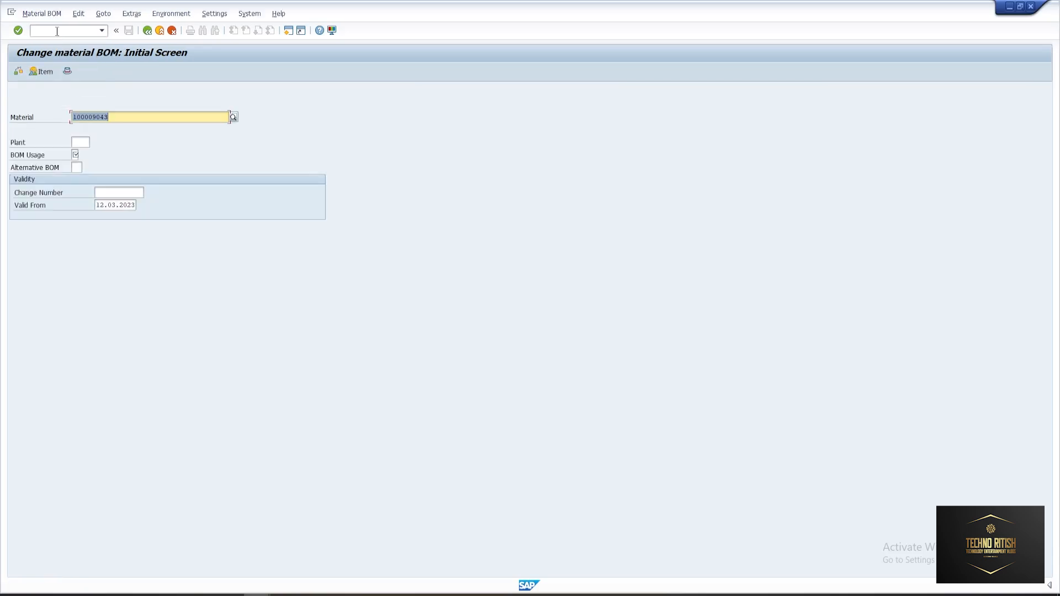
key("BackSpace")
key("Down")
key("Up")
key("BackSpace")
key("Down")
key("Return")
key("Down")
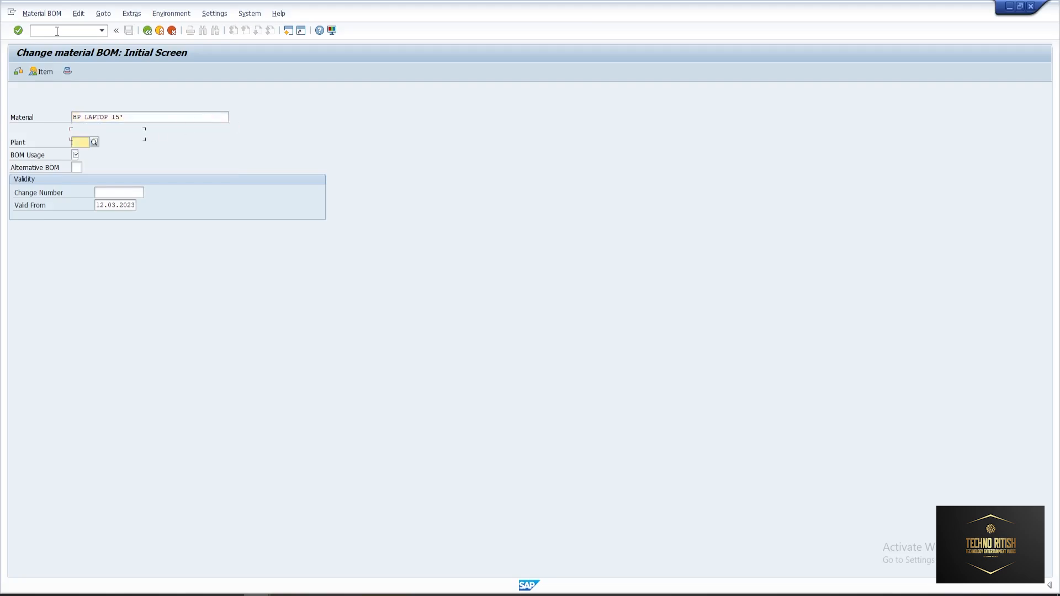
Enter plant 1710 and BOM usage 1, and open the BOM's item overview
type("1710")
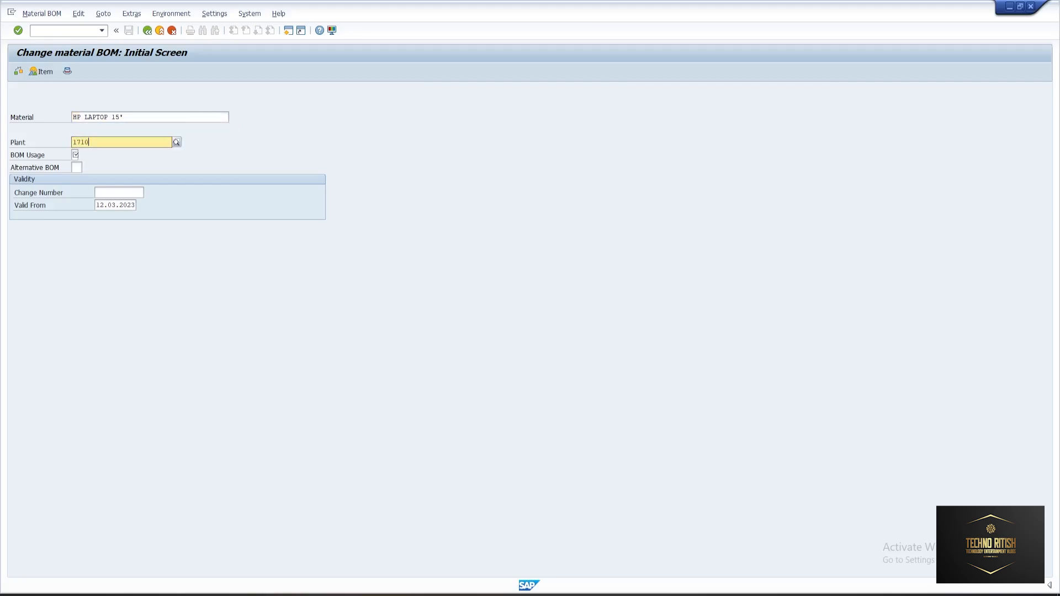
key("Return")
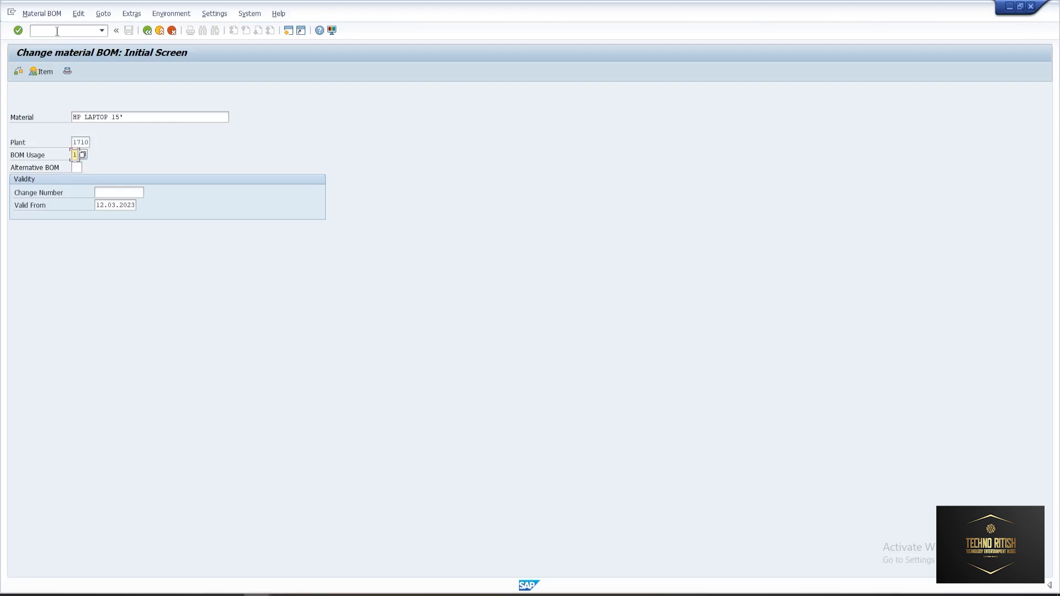
key("Return")
Add item 0040 with category L, component 100009043 and quantity 1, and save the BOM
left_click(44, 216)
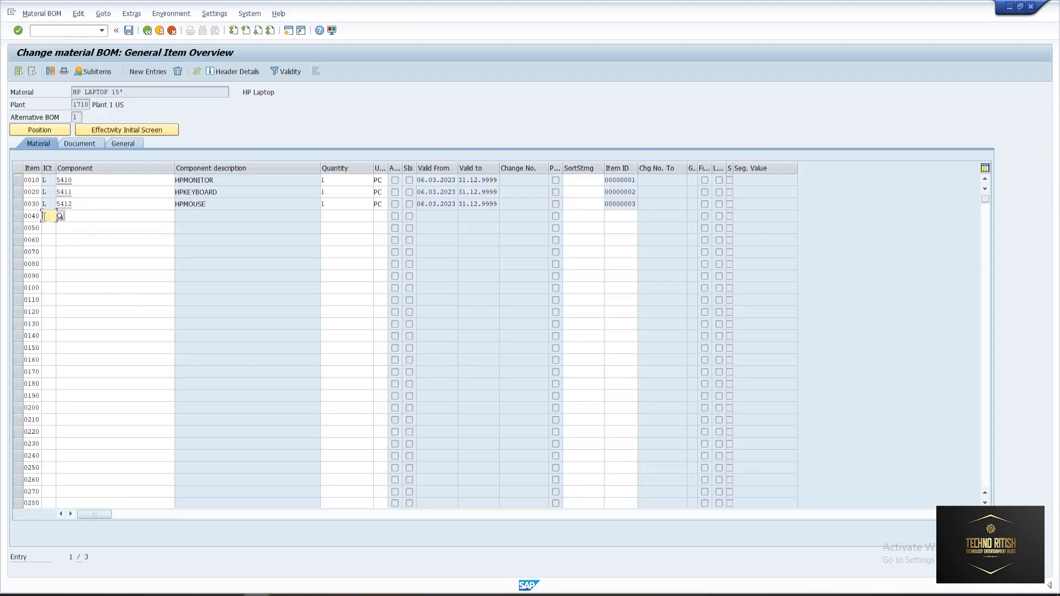
type("L")
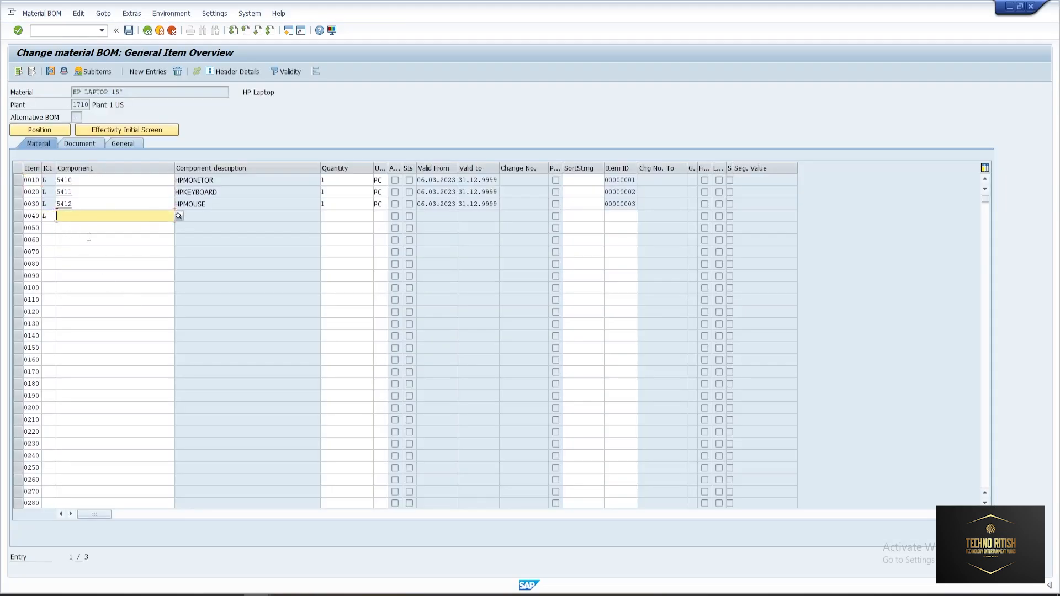
type("100009043")
key("Tab")
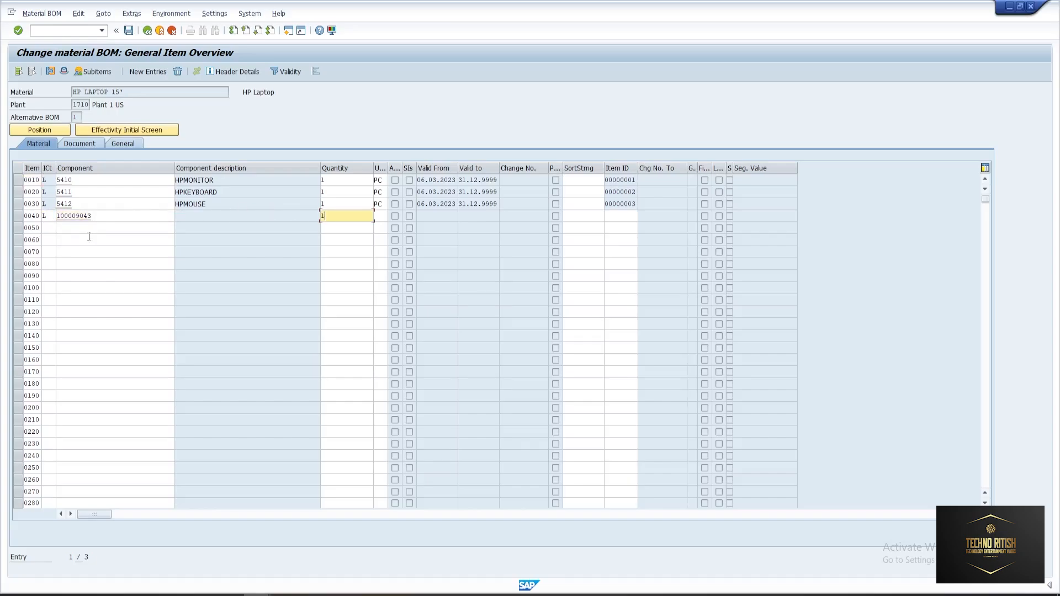
type("1")
key("Return")
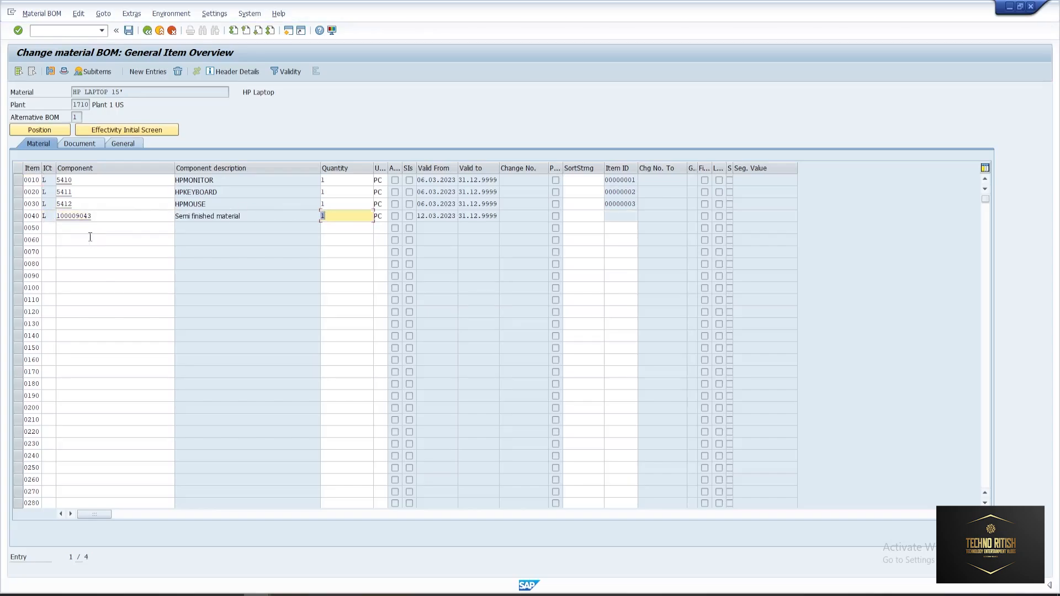
key("ctrl+s")
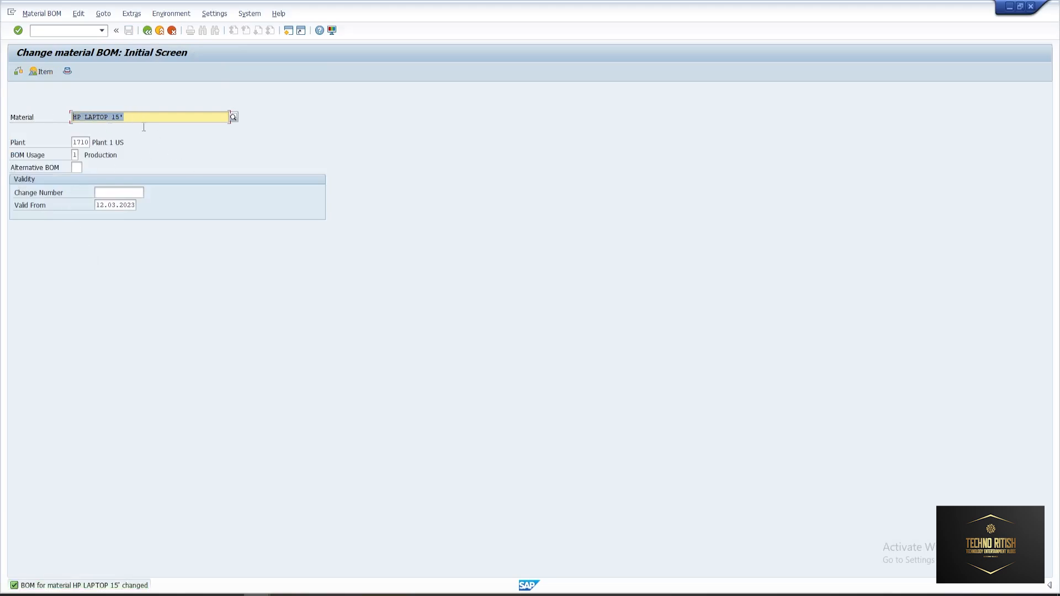
Start transaction MD04 and display the stock/requirements list for HP LAPTOP 15' in plant 1710
key("Delete")
left_click(54, 32)
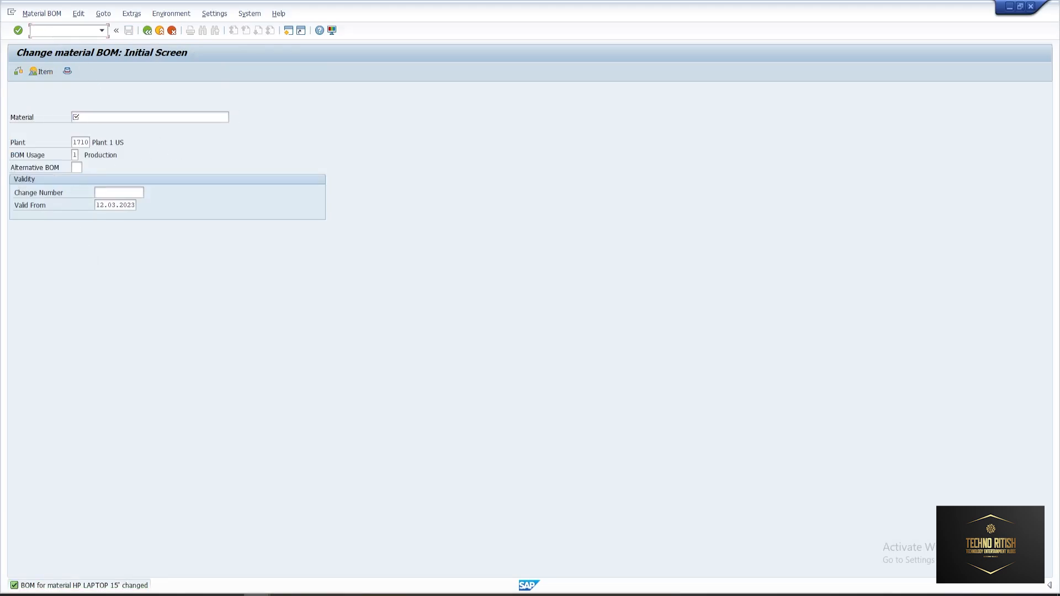
type("/NMD04")
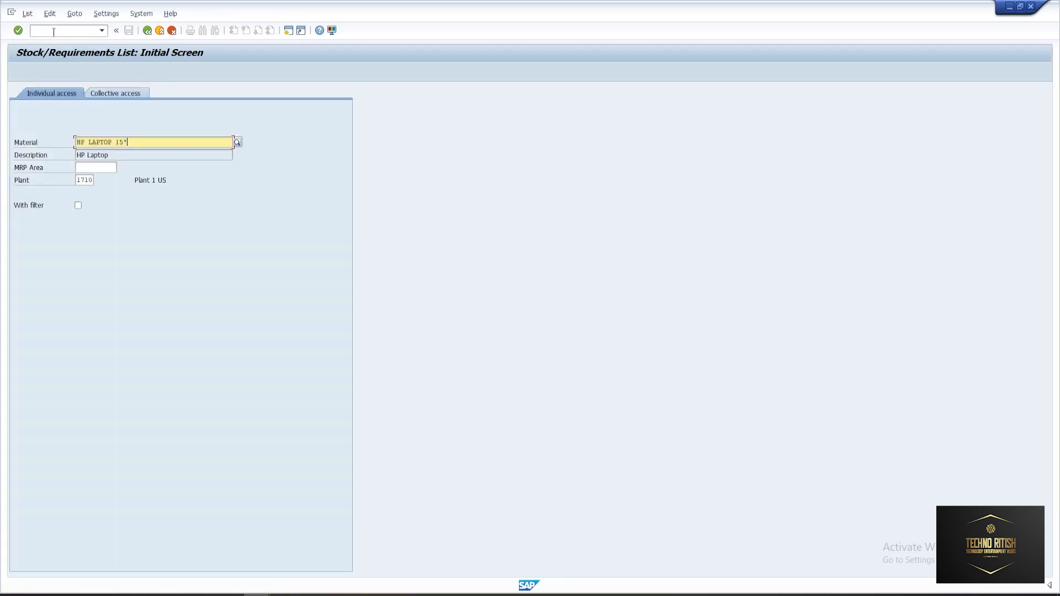
key("Return")
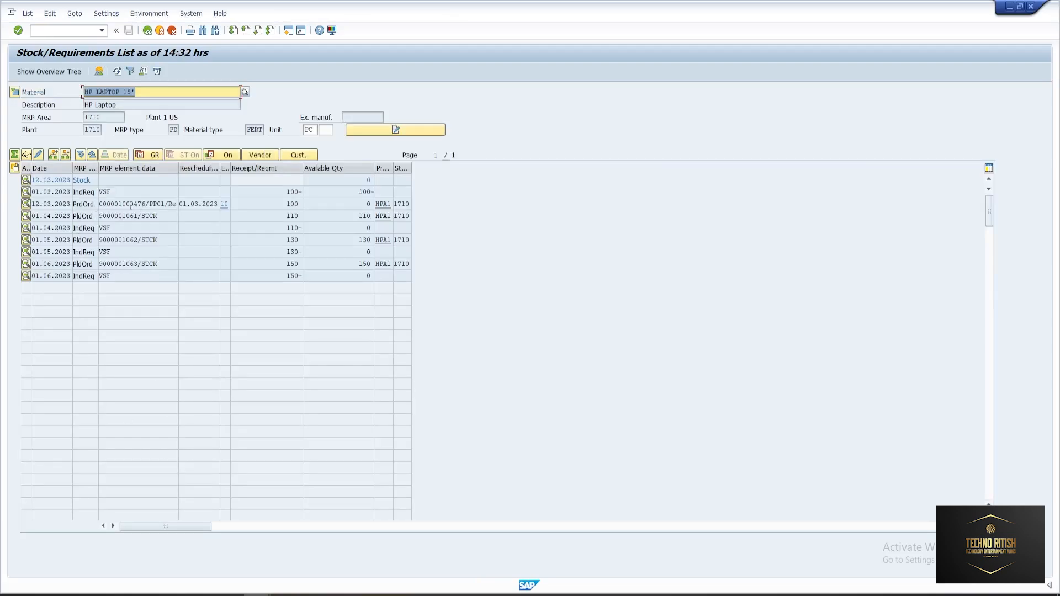
Review the laptop's production and planned orders, and display the order report for the planned order dated 01.04.2023
left_click(127, 204)
left_click(118, 218)
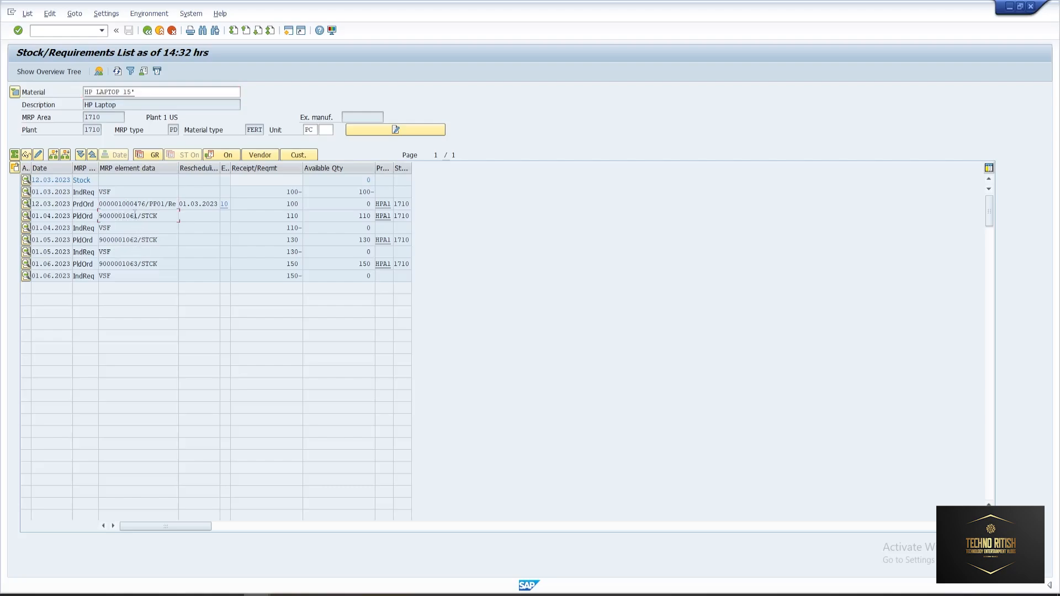
left_click_drag(137, 216, 80, 217)
left_click_drag(146, 204, 99, 204)
left_click_drag(173, 204, 90, 204)
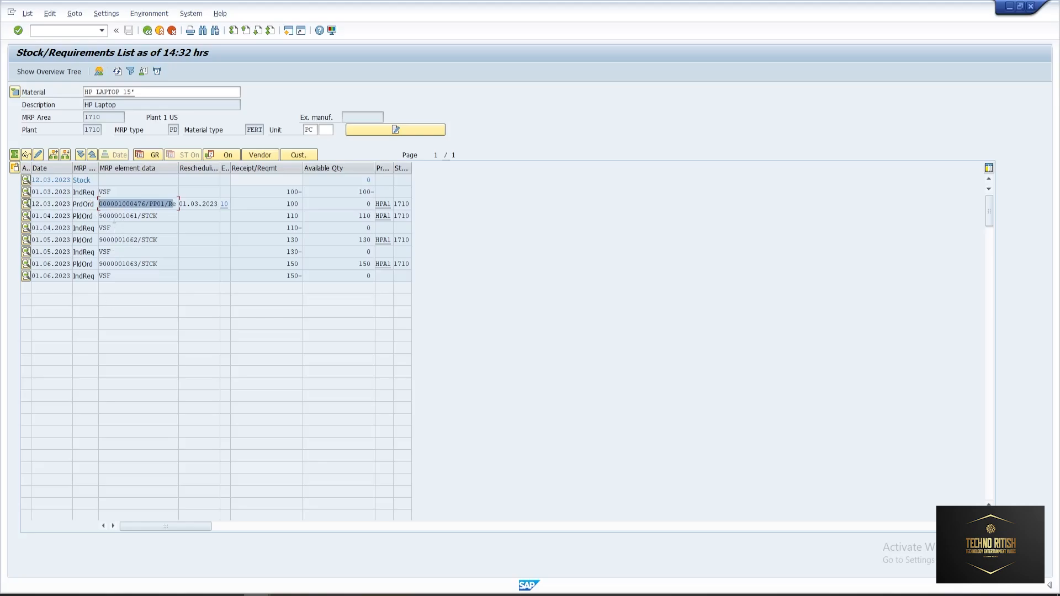
double_click(124, 215)
left_click(66, 269)
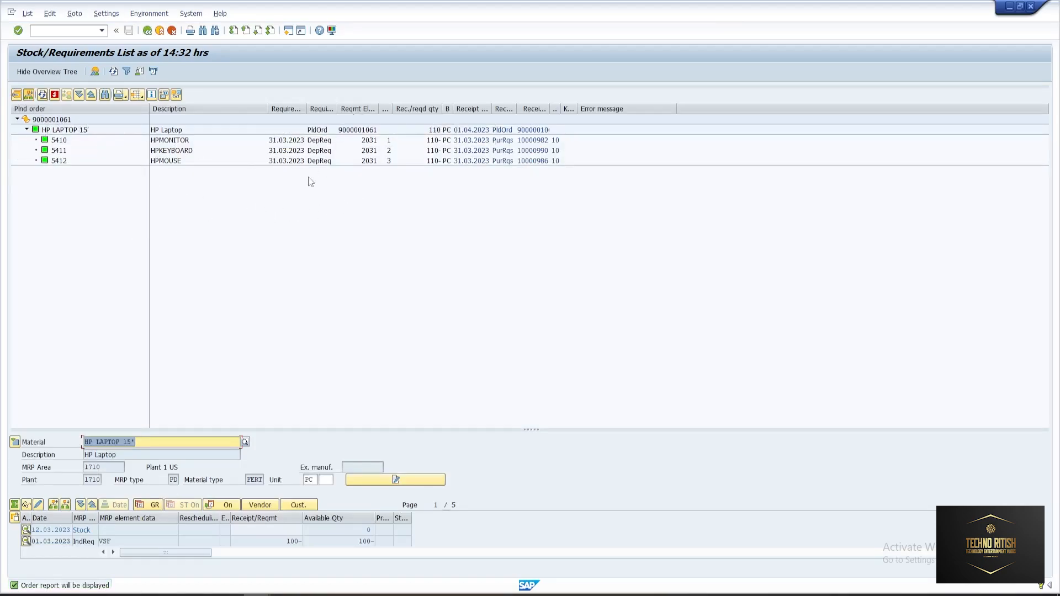
Leave the order report and display the stock/requirements list for component 5410
left_click(59, 141)
left_click(148, 30)
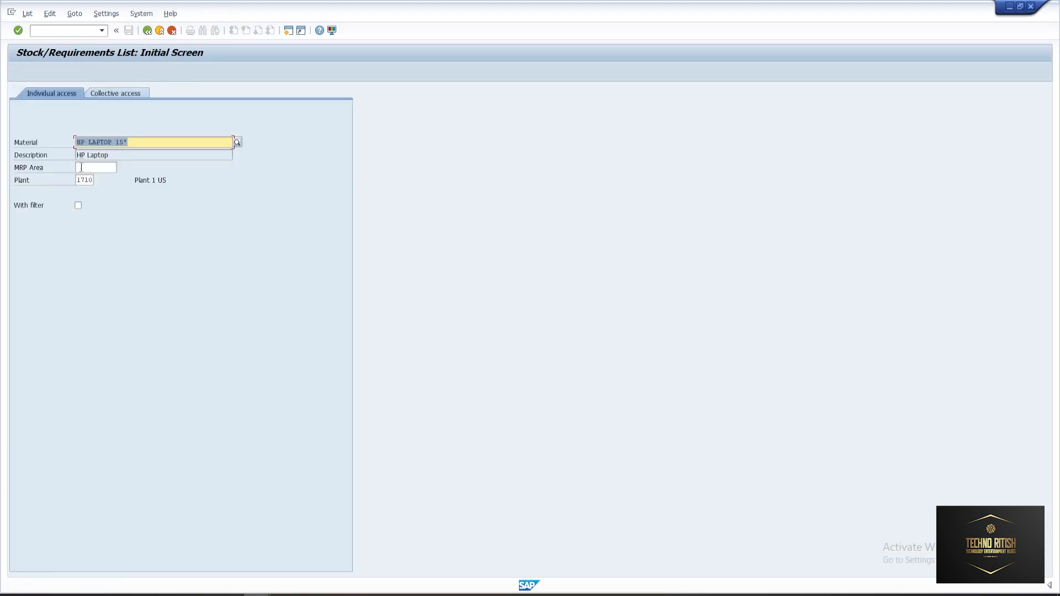
type("5410")
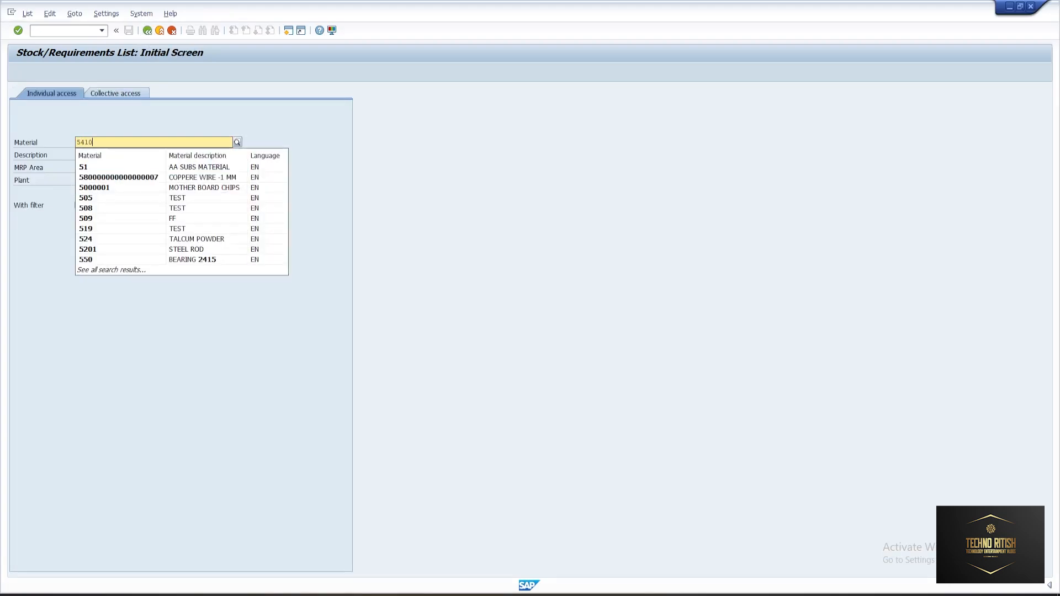
key("Return")
key("Return")
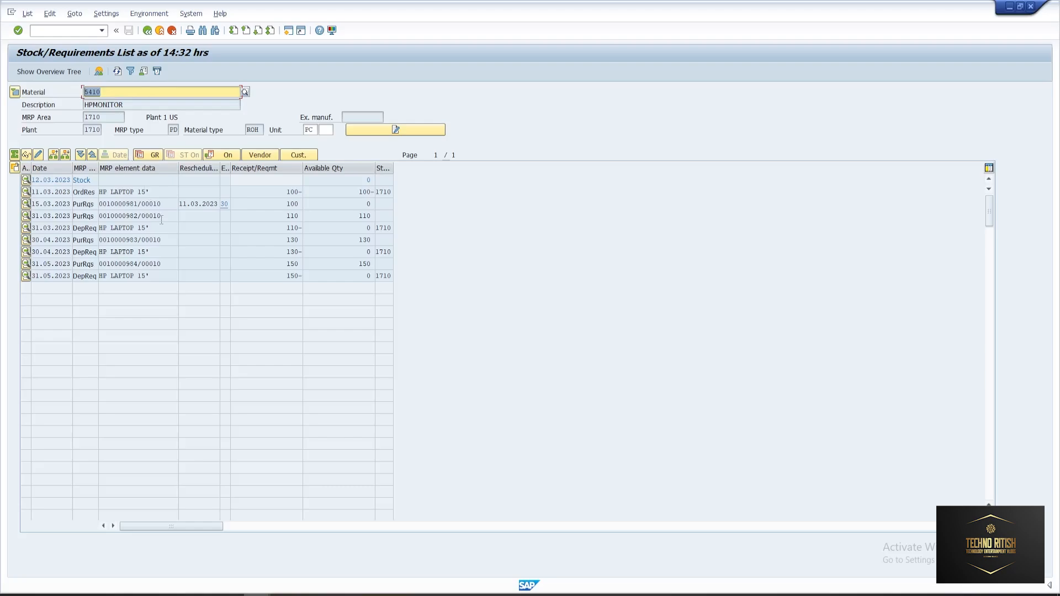
Display the stock/requirements list for semi-finished material 100009043 and refresh it
key("BackSpace")
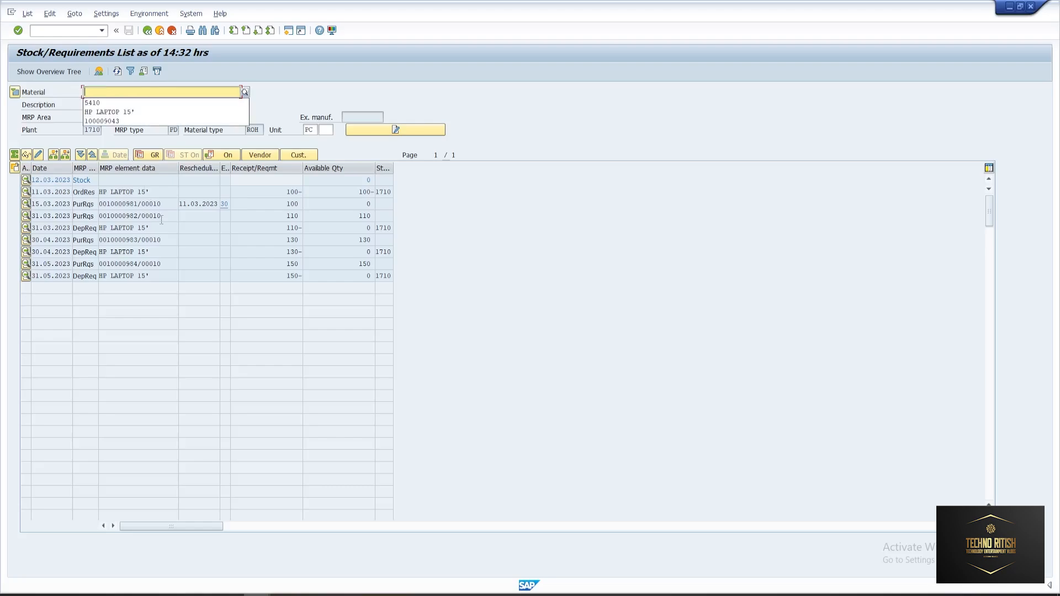
key("Down")
key("Down")
key("Down")
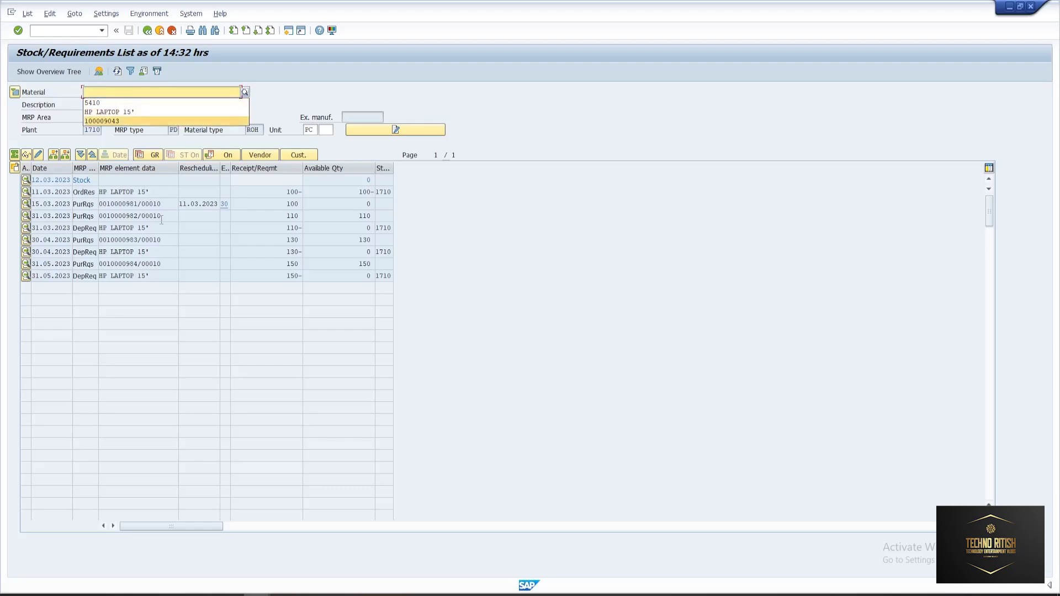
key("Return")
key("Return")
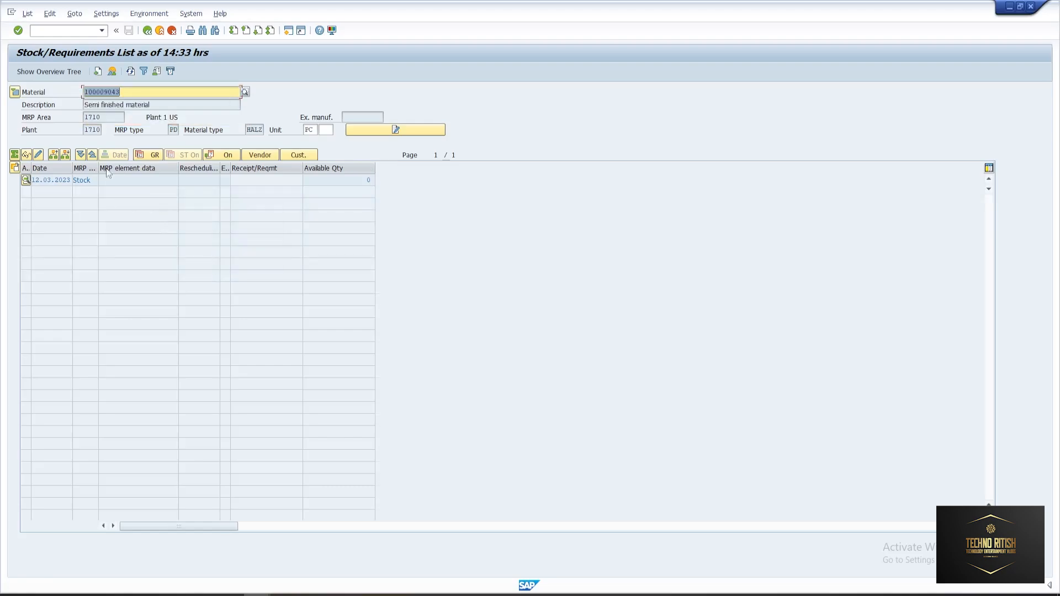
left_click(132, 74)
Start transaction MD01N in a new session and enter plant 1710 and material HP LAPTOP 15' as the planning scope
left_click(77, 34)
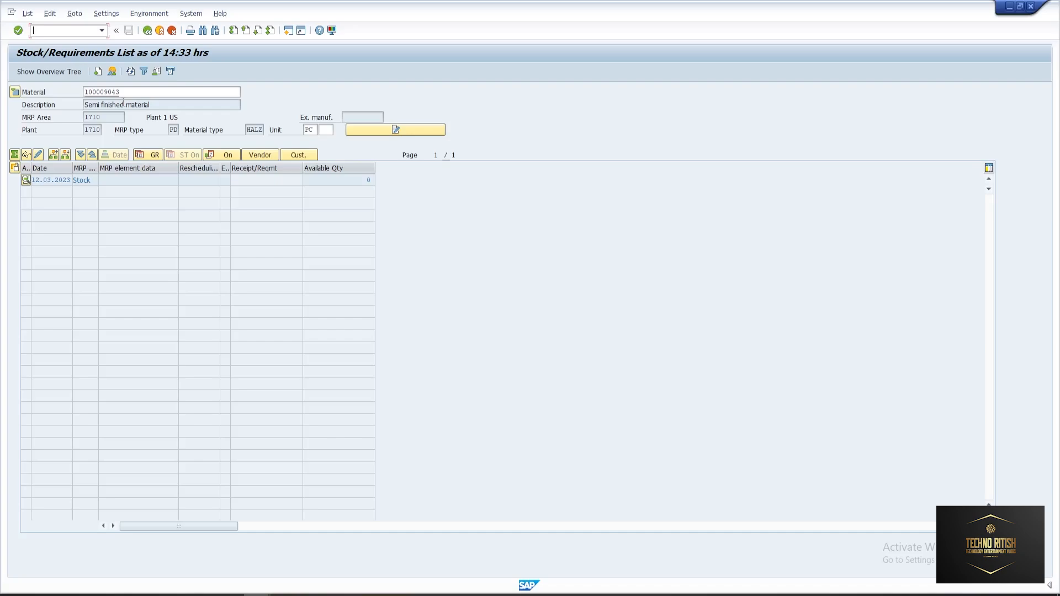
type("OMD01N")
key("Return")
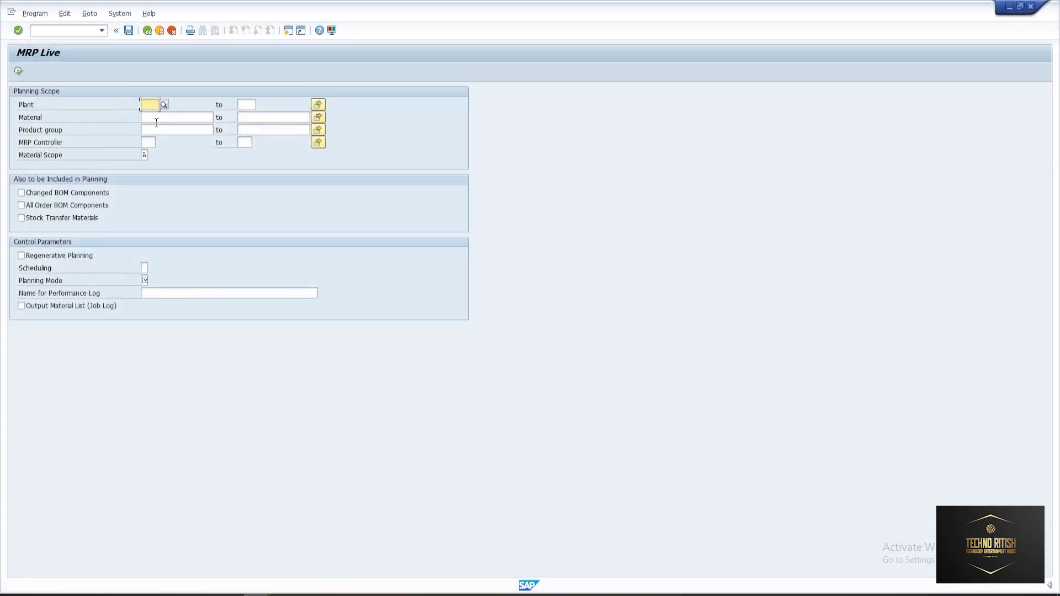
type("1710")
key("Tab")
key("Tab")
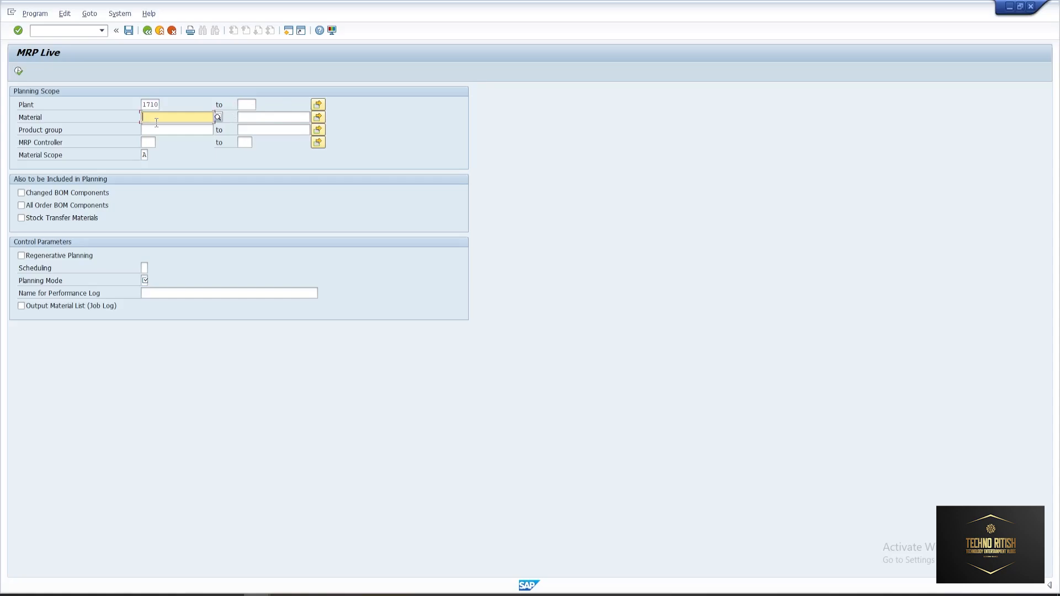
type("HP")
key("Down")
key("Down")
key("Down")
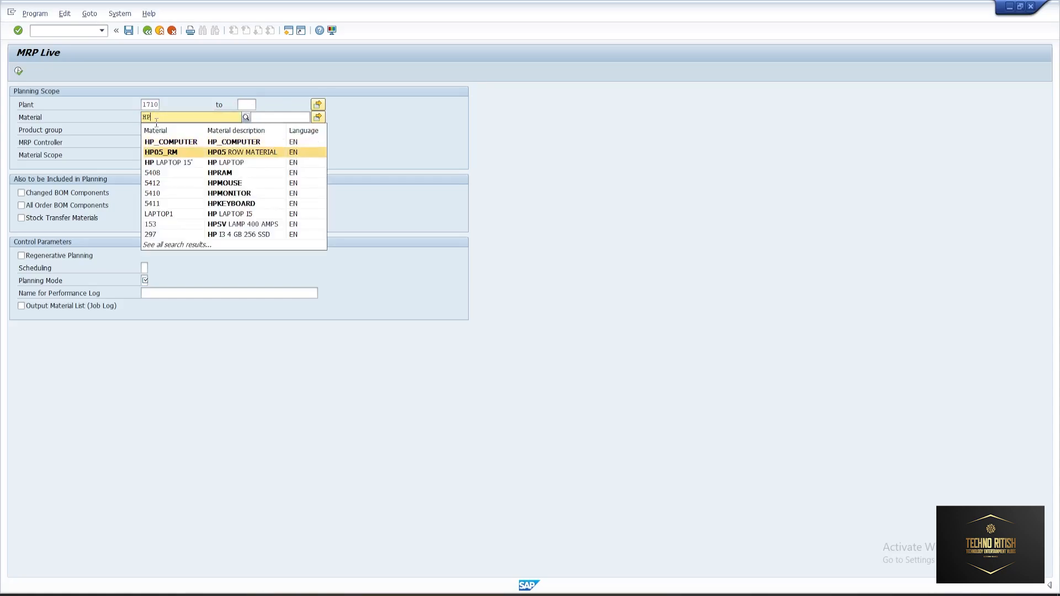
key("Return")
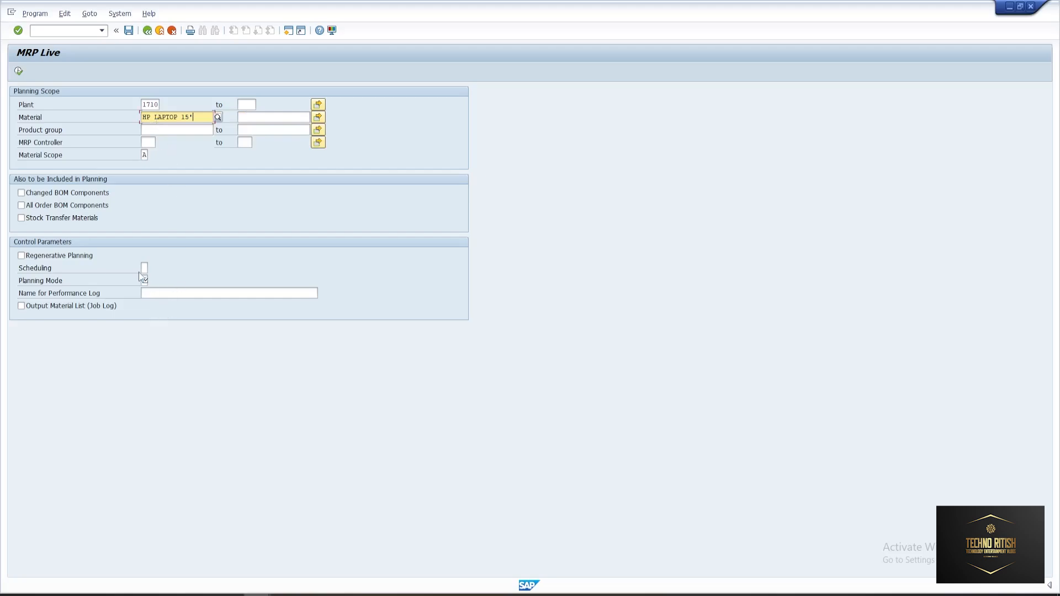
Set the planning mode to 3, Delete and Recreate Planning Data, and the scheduling to 1
left_click(145, 280)
left_click(152, 280)
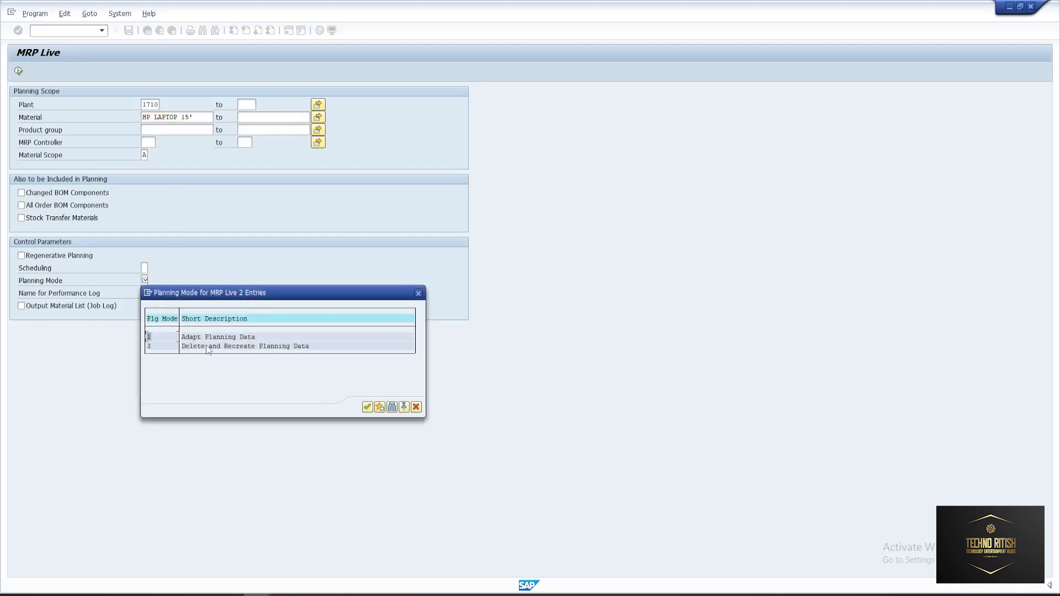
double_click(207, 346)
left_click(144, 268)
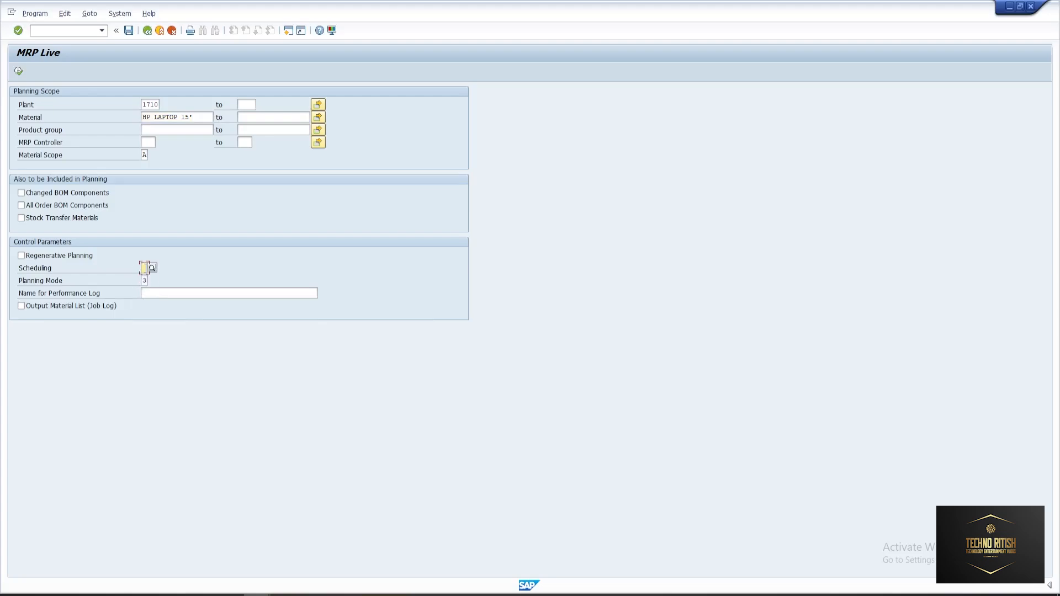
type("1")
left_click(160, 294)
Include changed BOM components, all order BOM components and stock transfer materials in planning, and execute the MRP Live run
left_click(60, 206)
left_click(57, 195)
key("Return")
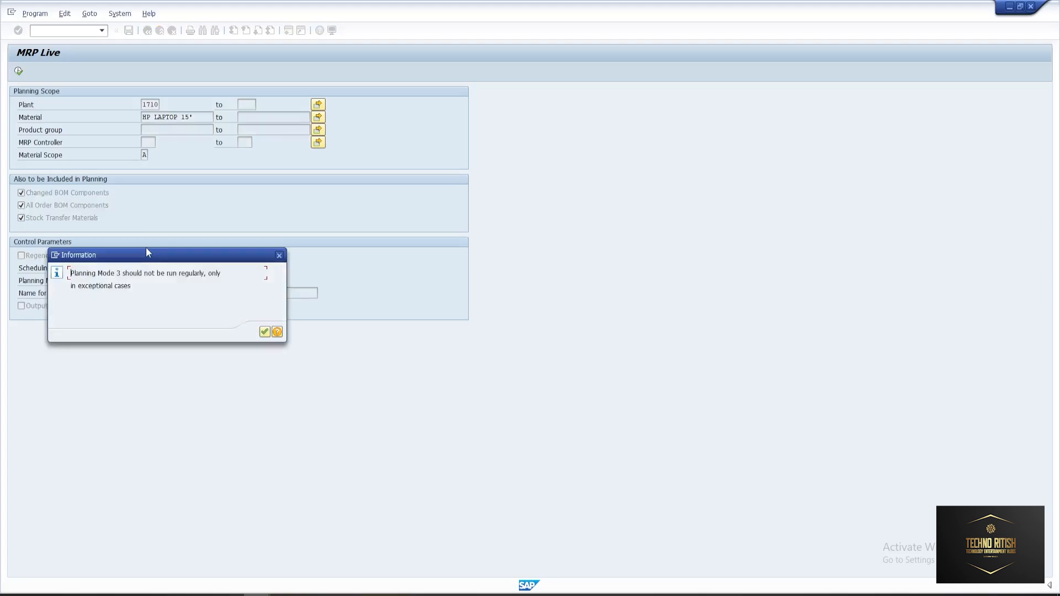
key("Return")
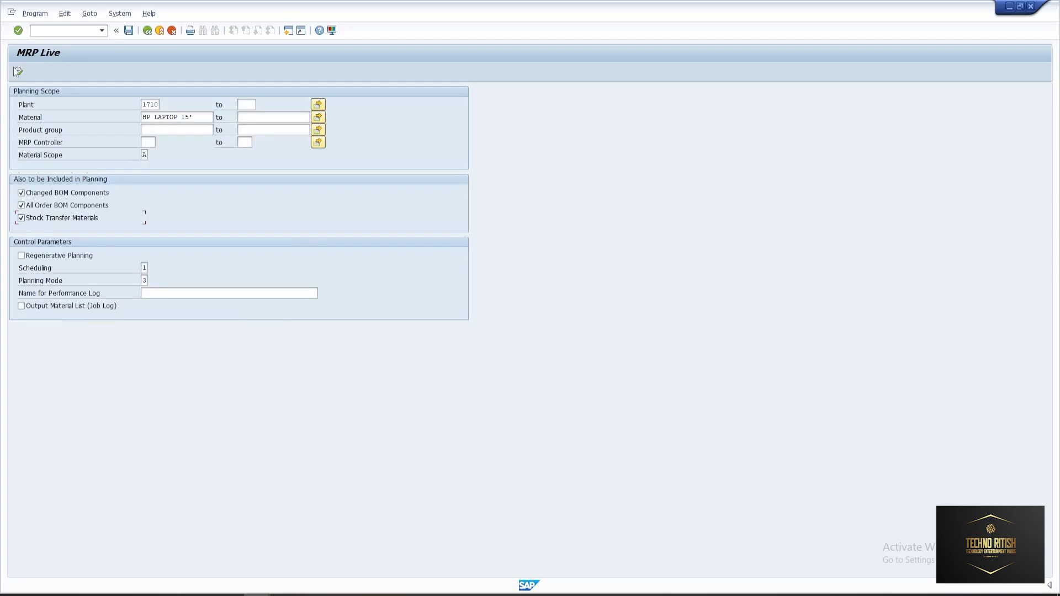
left_click(28, 221)
left_click(18, 71)
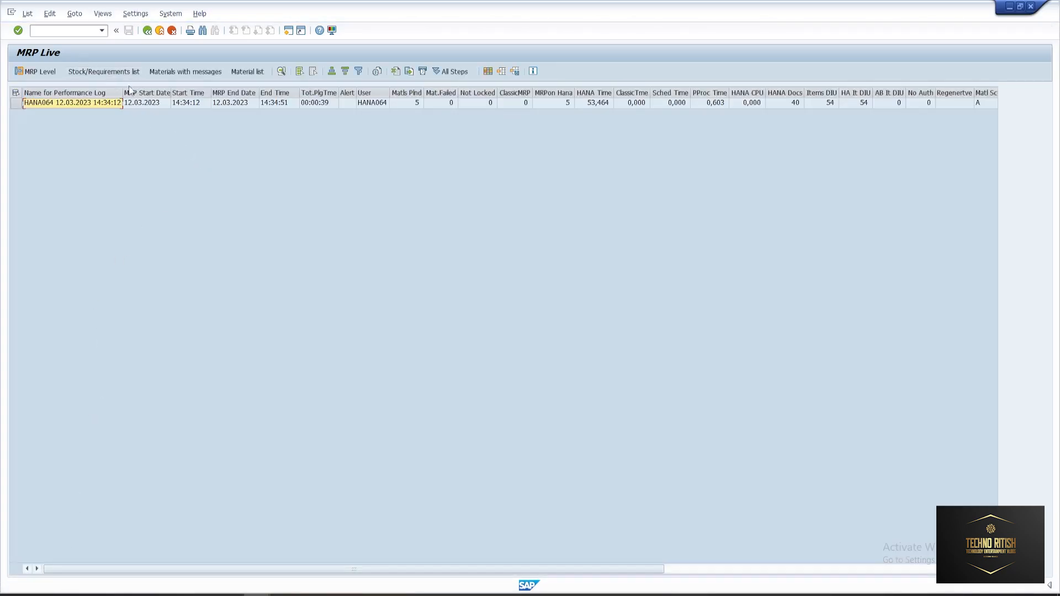
Switch back to the stock/requirements list of 100009043, refresh it and review its purchase requisitions
key("alt+Tab")
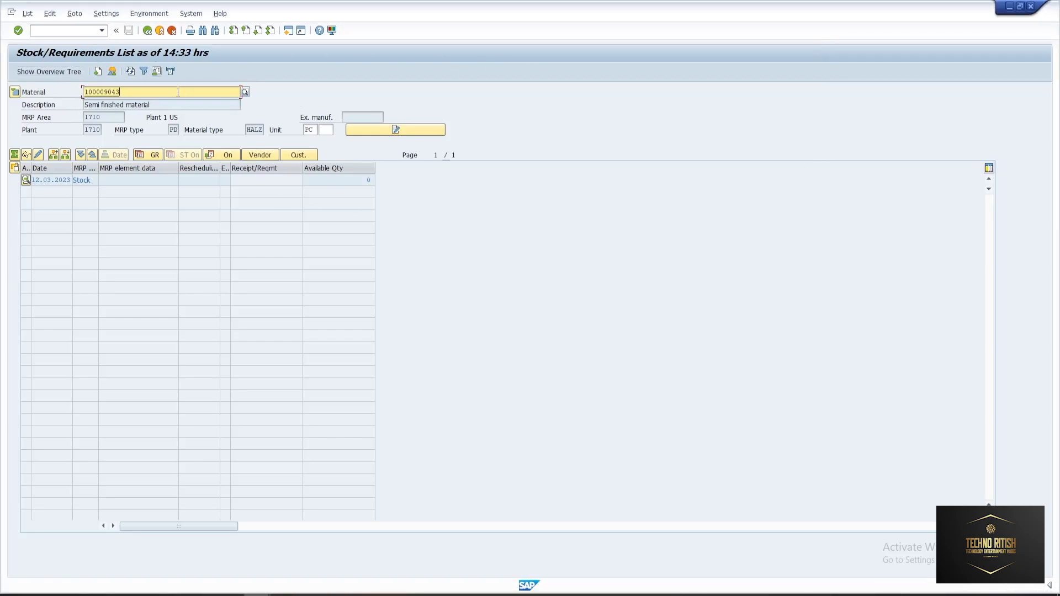
left_click(131, 71)
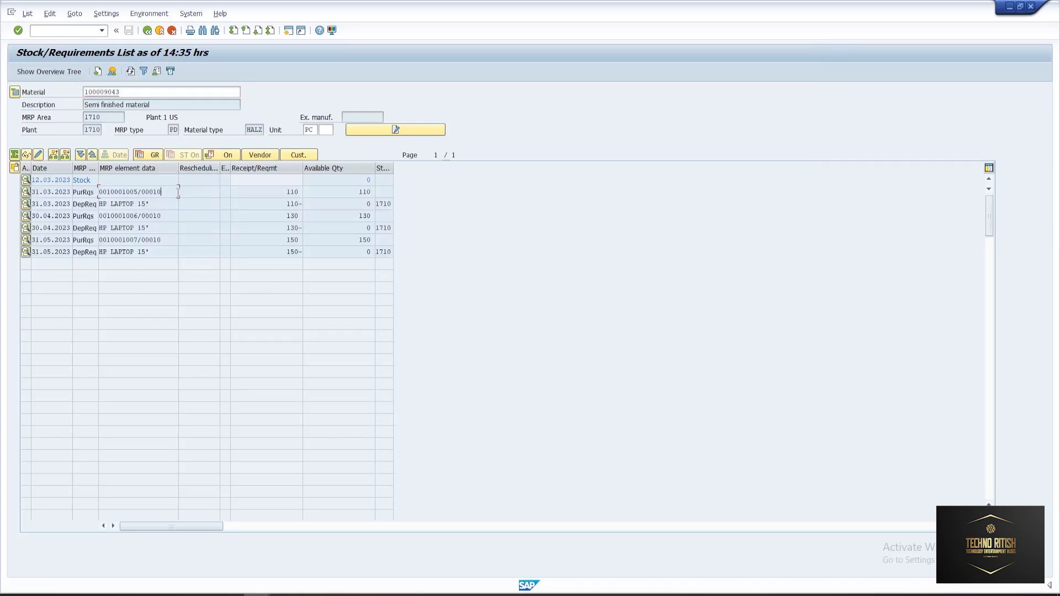
left_click(133, 192)
left_click(166, 215)
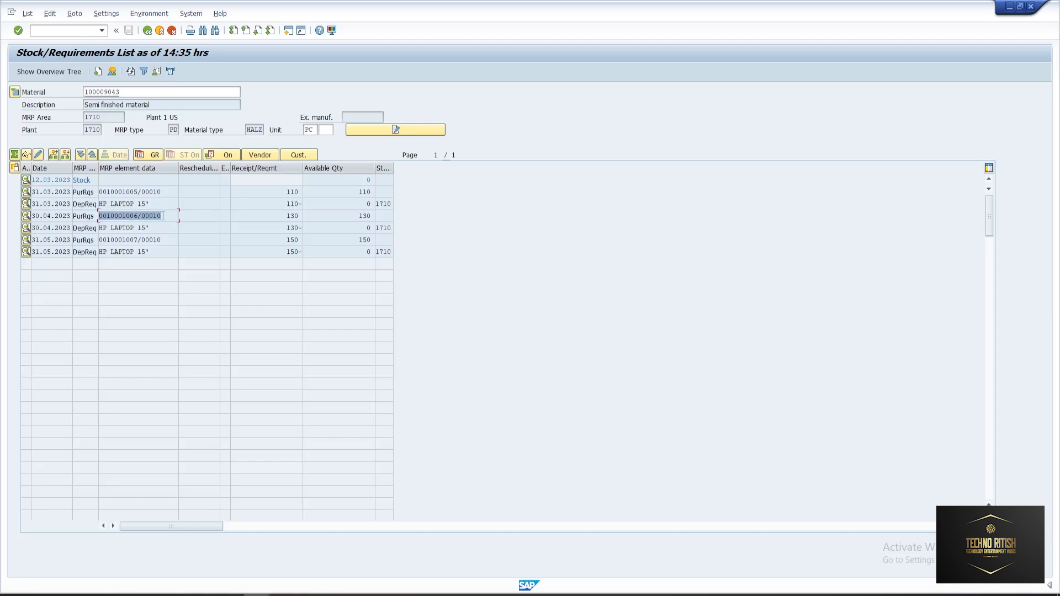
key("alt+Tab")
key("alt+Tab")
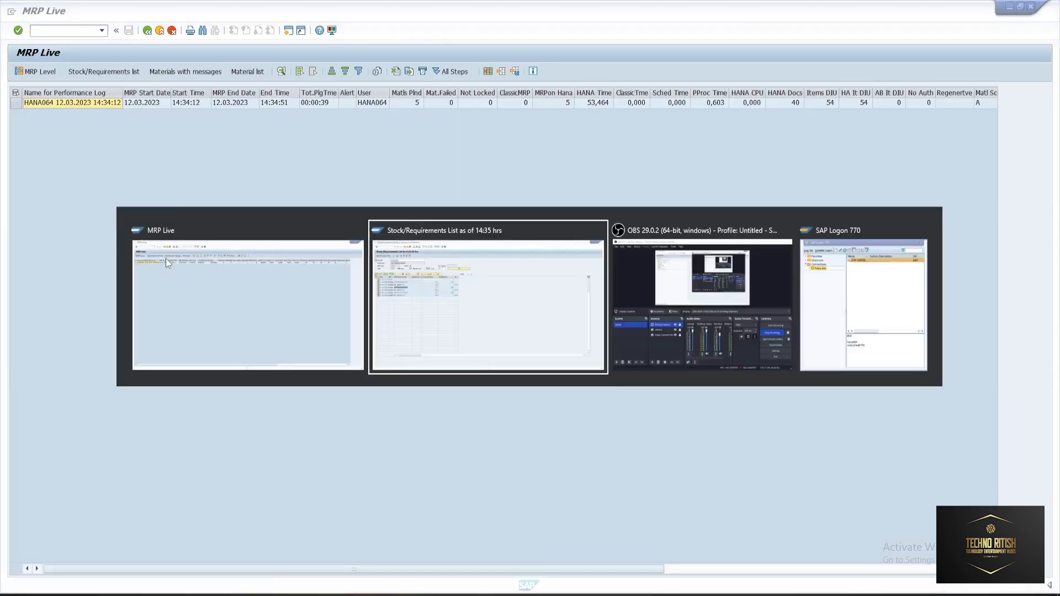
Start transaction MM03 in a new session and display the MRP 2 view of material 100009043
left_click(130, 93)
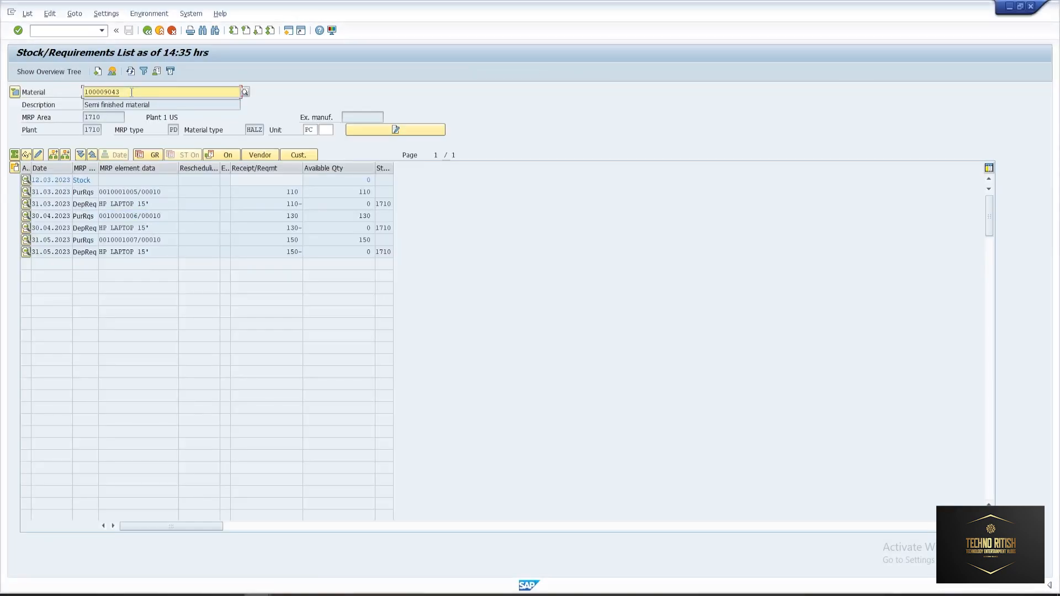
double_click(129, 92)
left_click(68, 30)
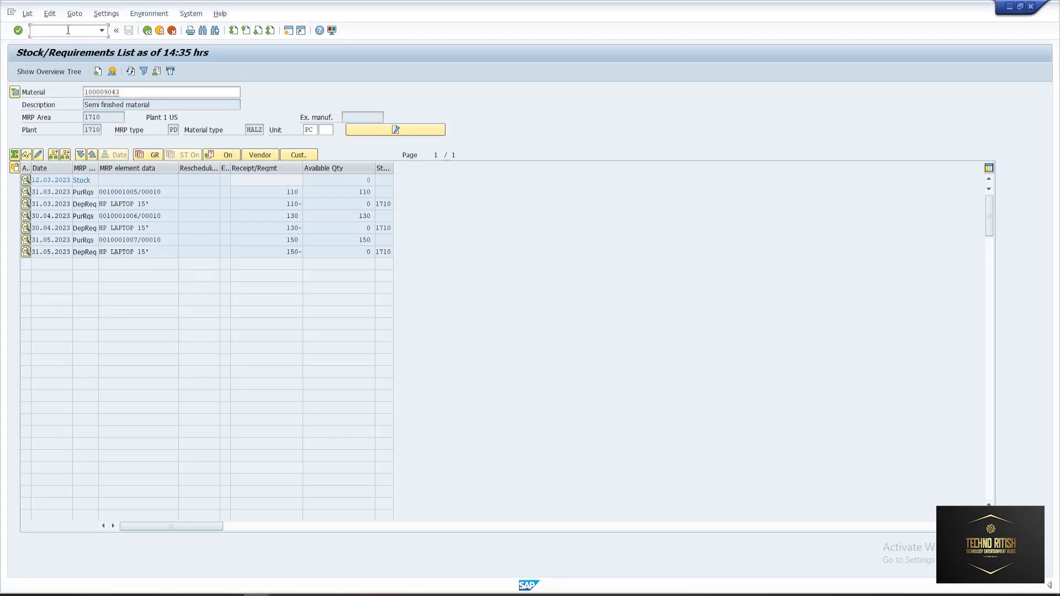
type("/OMM03")
key("Return")
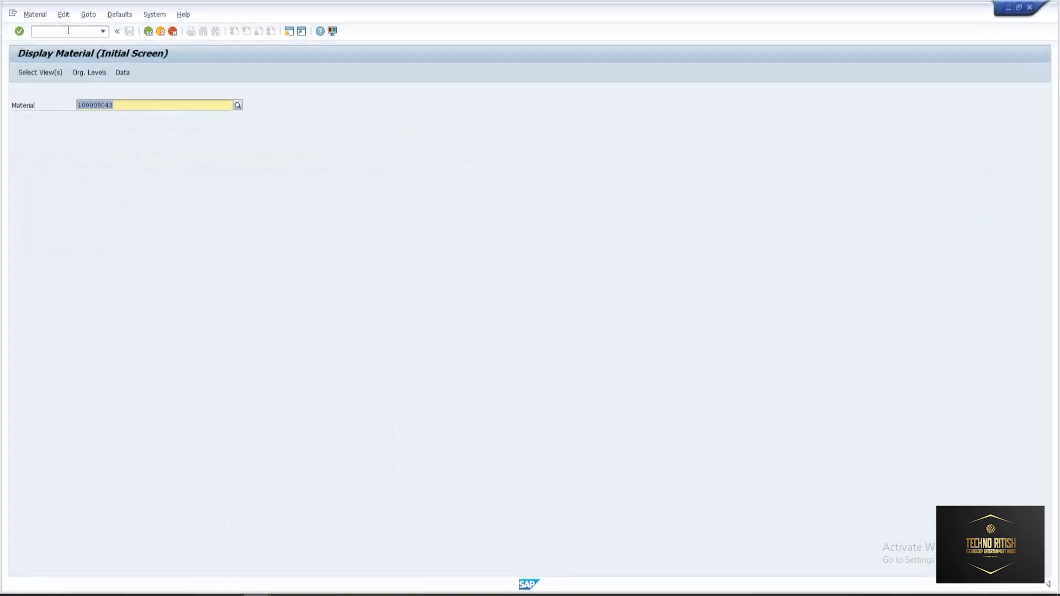
key("Return")
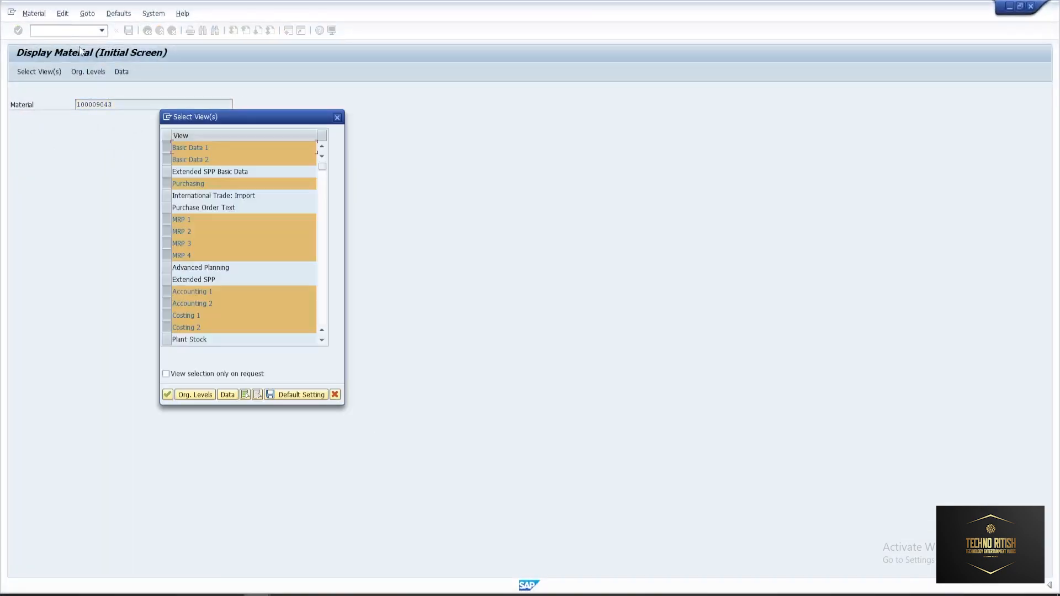
key("Return")
key("Return")
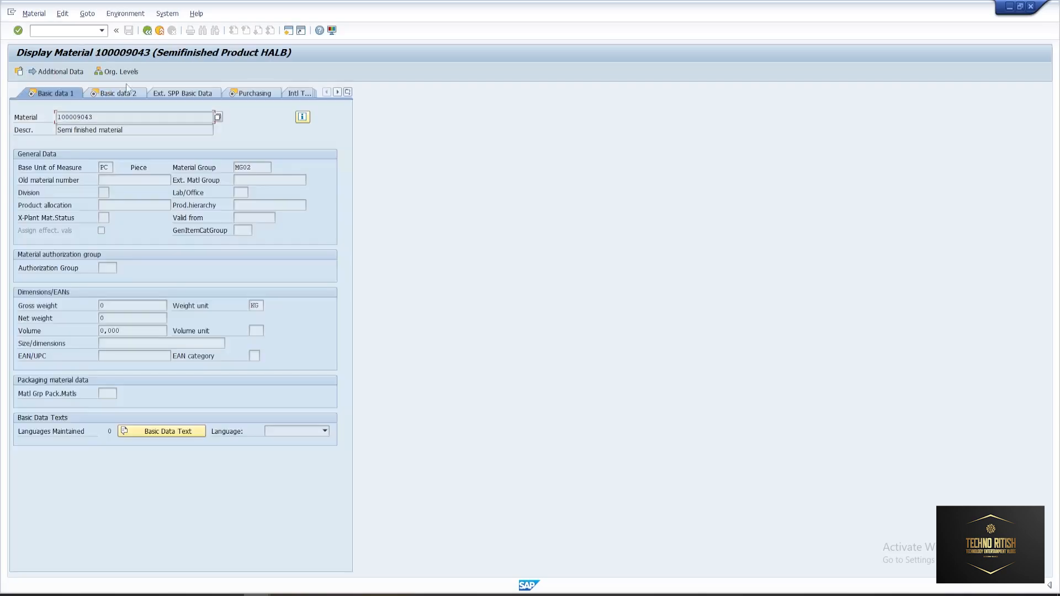
left_click(346, 92)
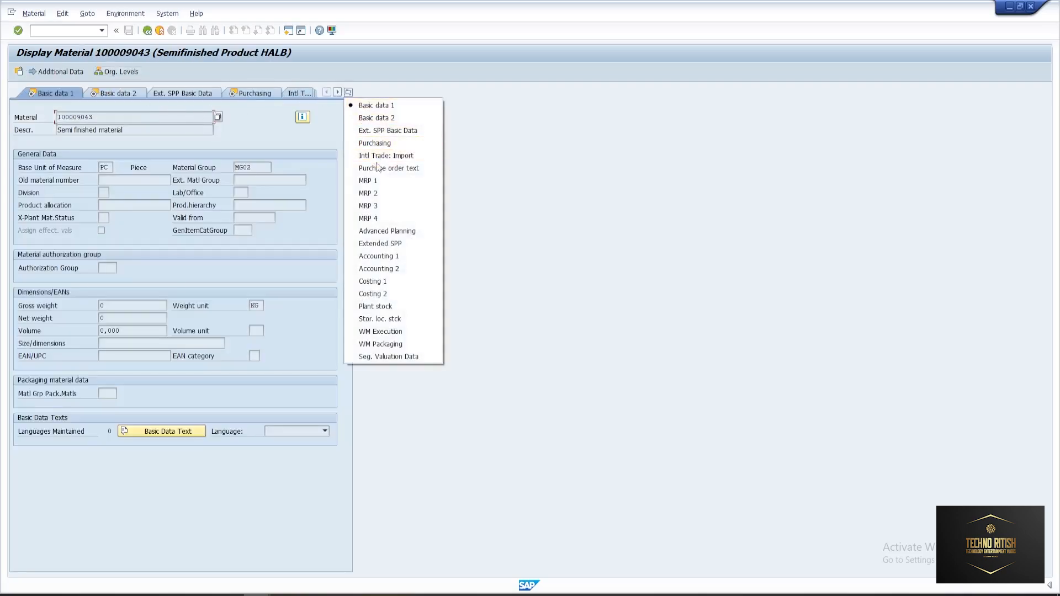
left_click(388, 195)
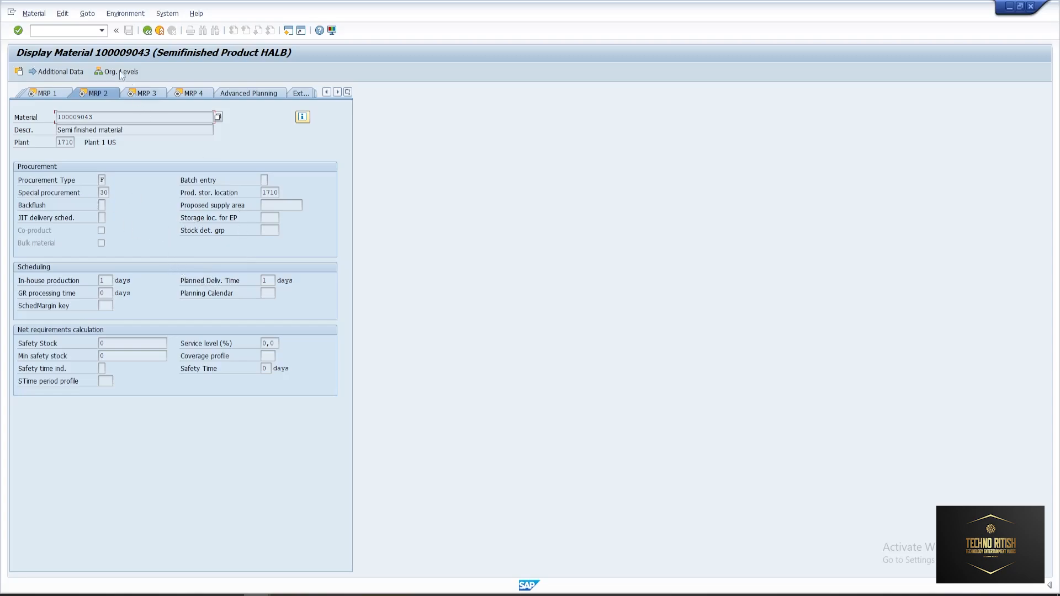
Start transaction MD02 in a new session and run single-item, multi-level planning for HP LAPTOP 15' in plant 1710
left_click(86, 28)
type("/NMD02")
key("Return")
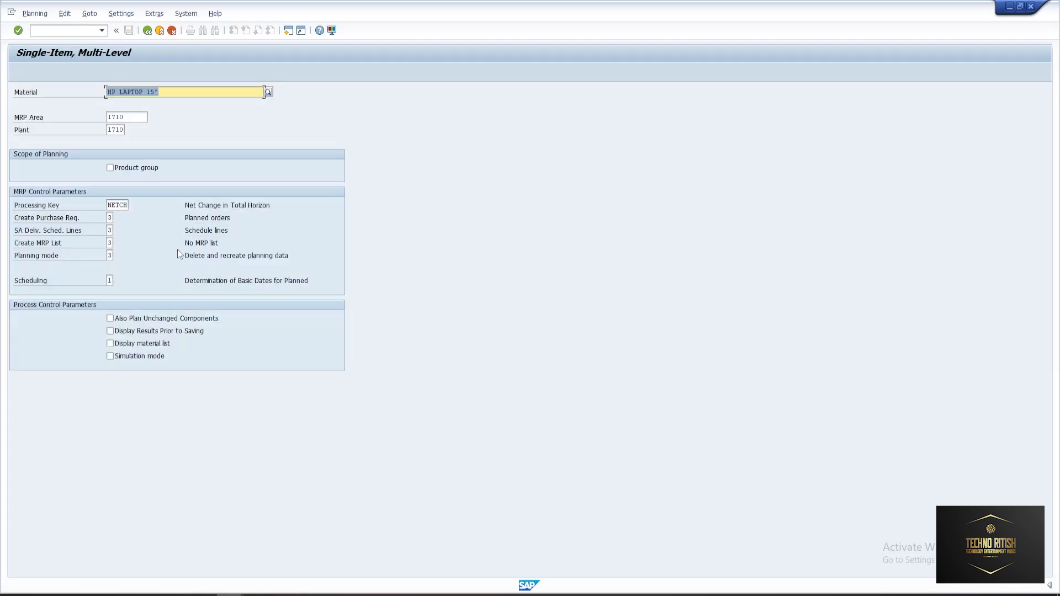
key("Return")
key("Return")
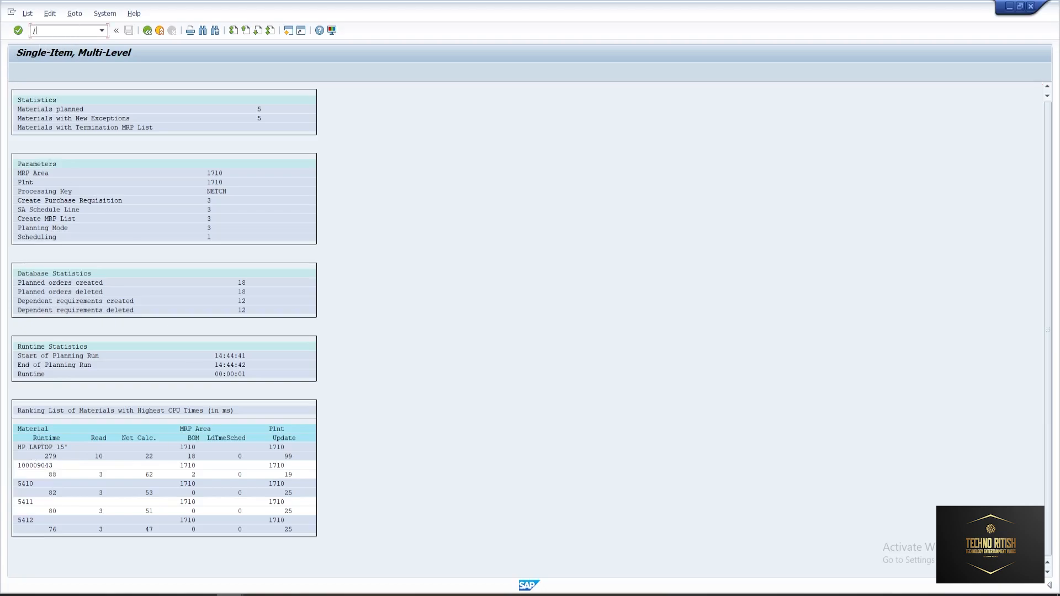
Start transaction MD04 in a new session and display the stock/requirements list for HP LAPTOP 15'
left_click(79, 31)
type("/omd04")
key("Return")
key("Return")
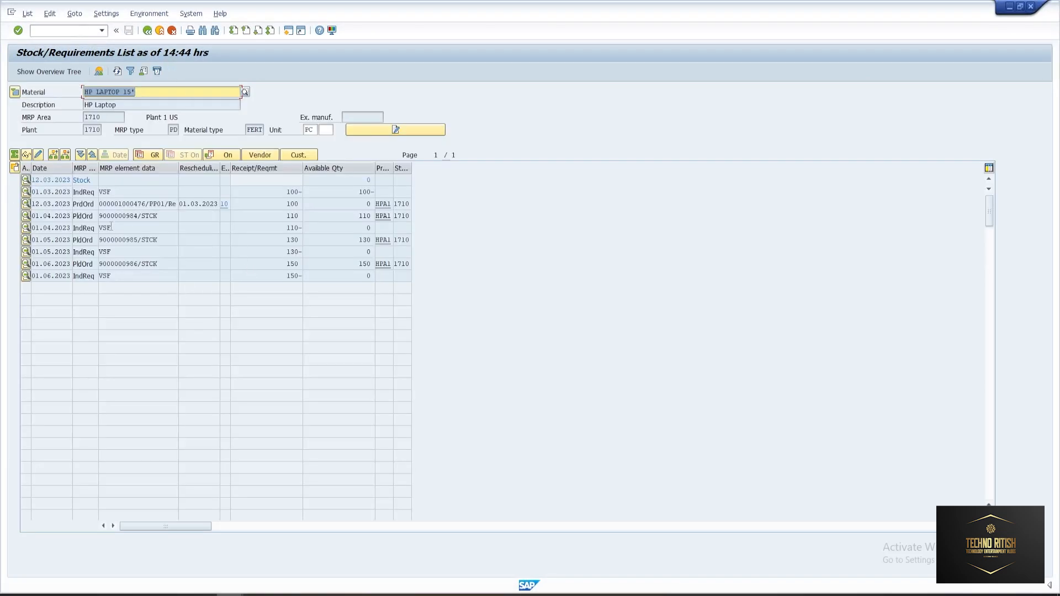
Display the order report for the laptop's production order dated 12.03.2023, and return to the stock/requirements list
left_click(138, 204)
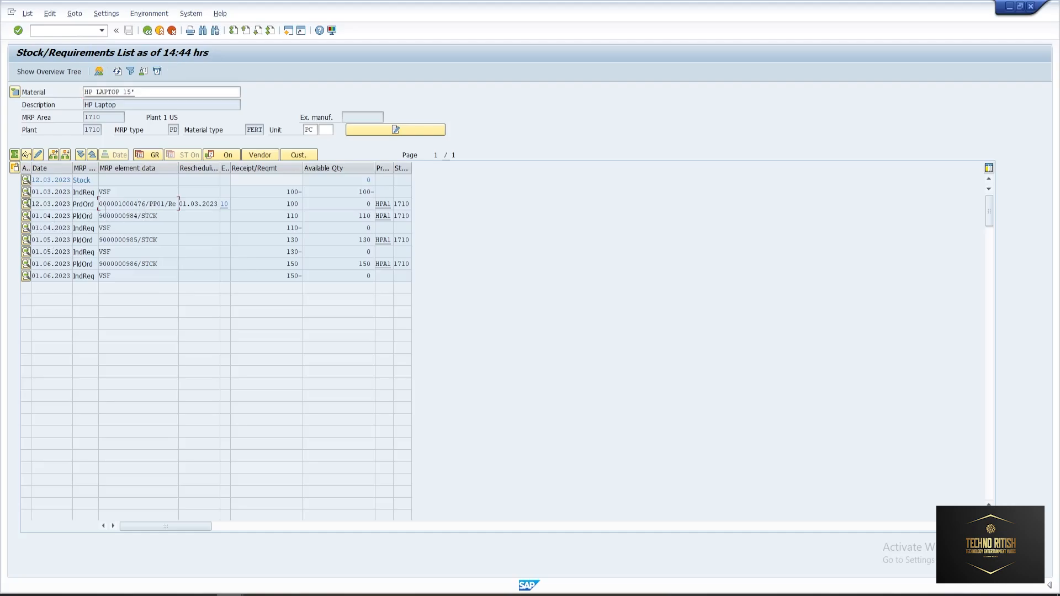
double_click(121, 203)
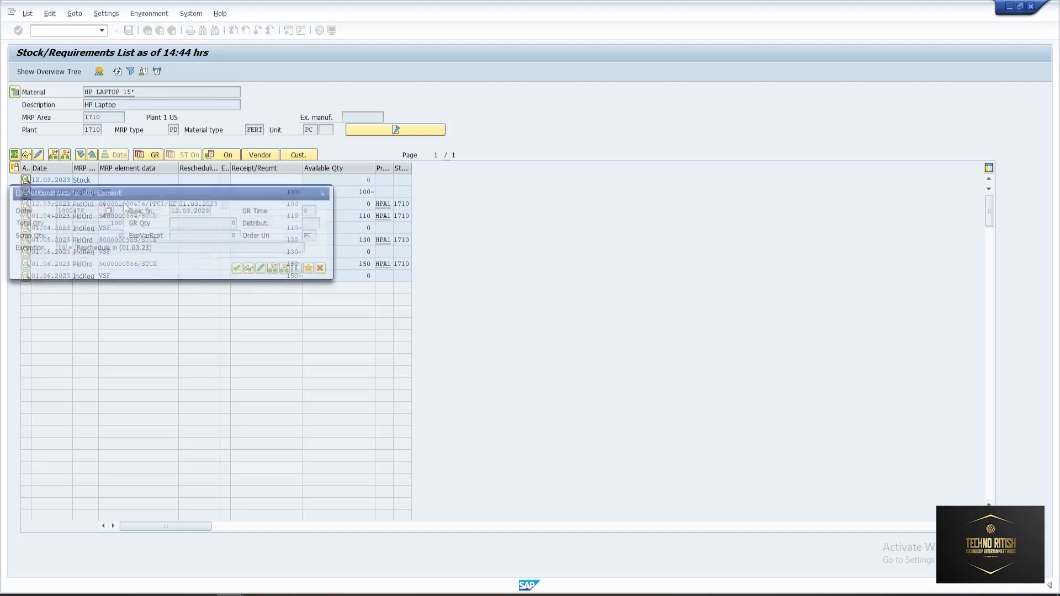
left_click(287, 268)
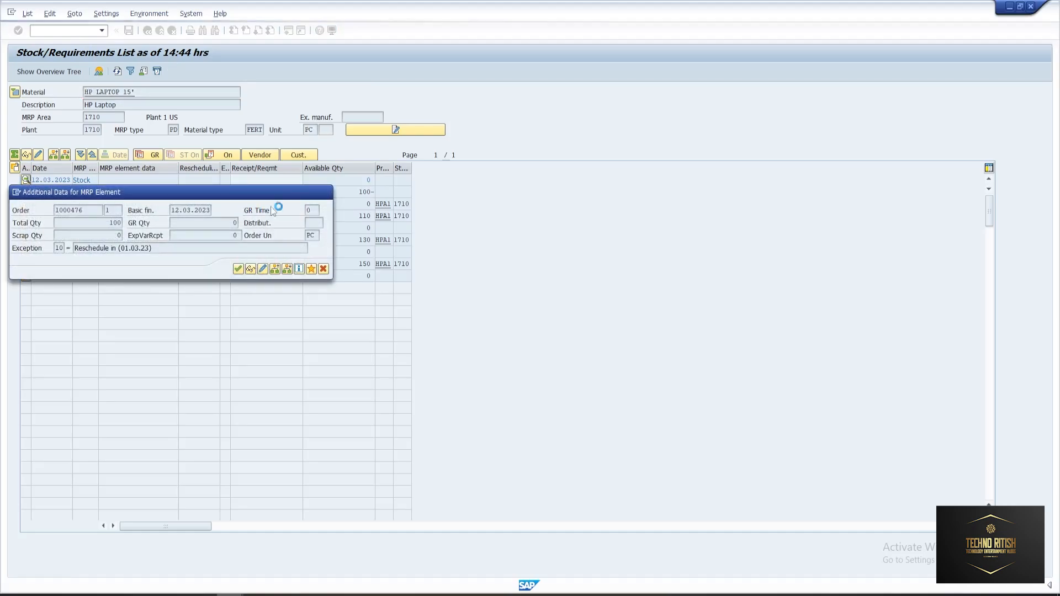
left_click(148, 31)
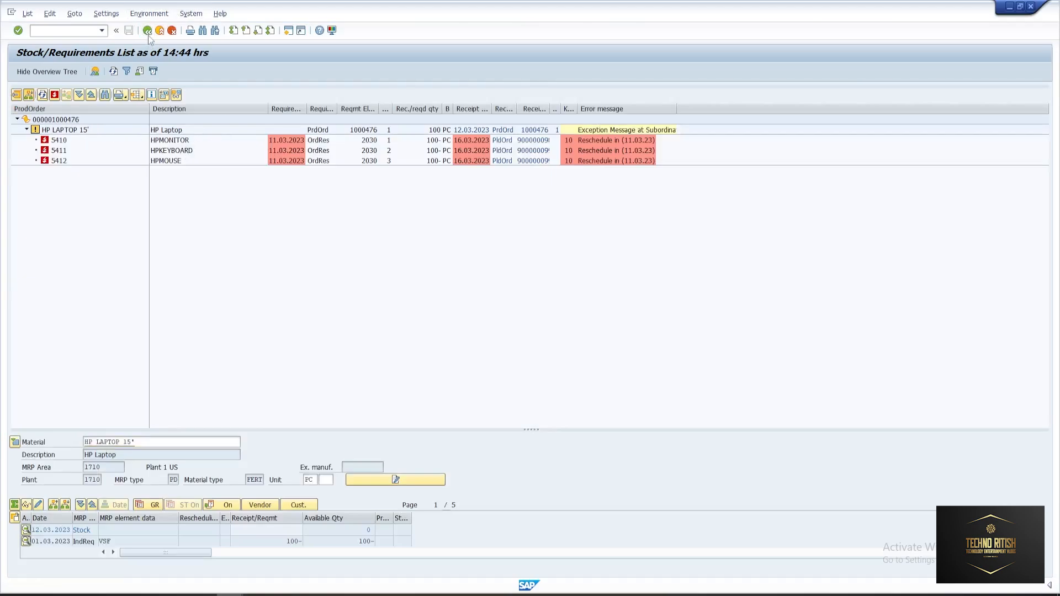
key("Return")
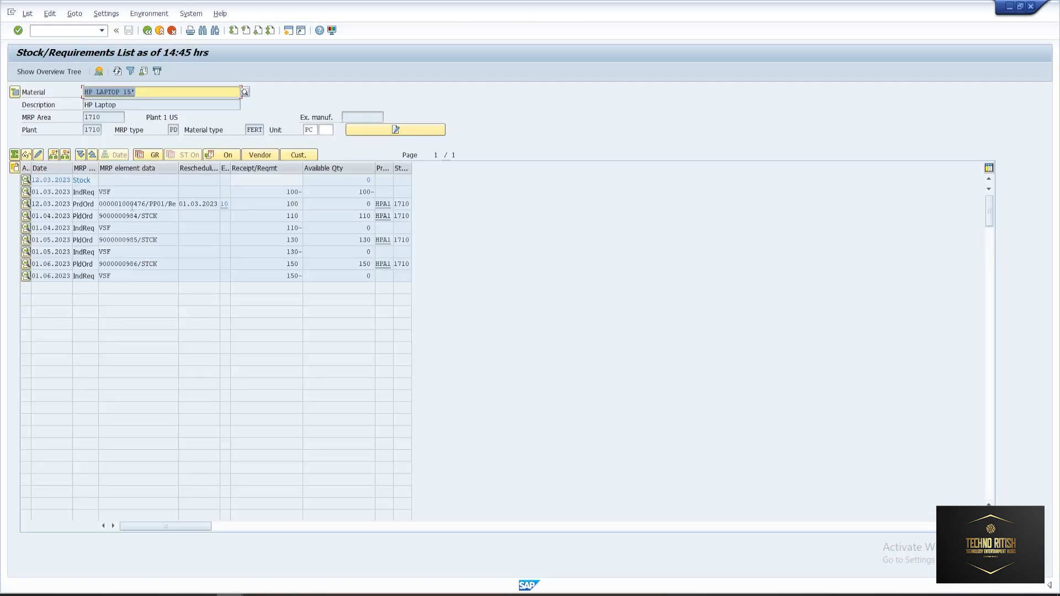
Display the order report for the laptop's planned order dated 01.04.2023 and examine its components 100009043 and 5412
double_click(110, 216)
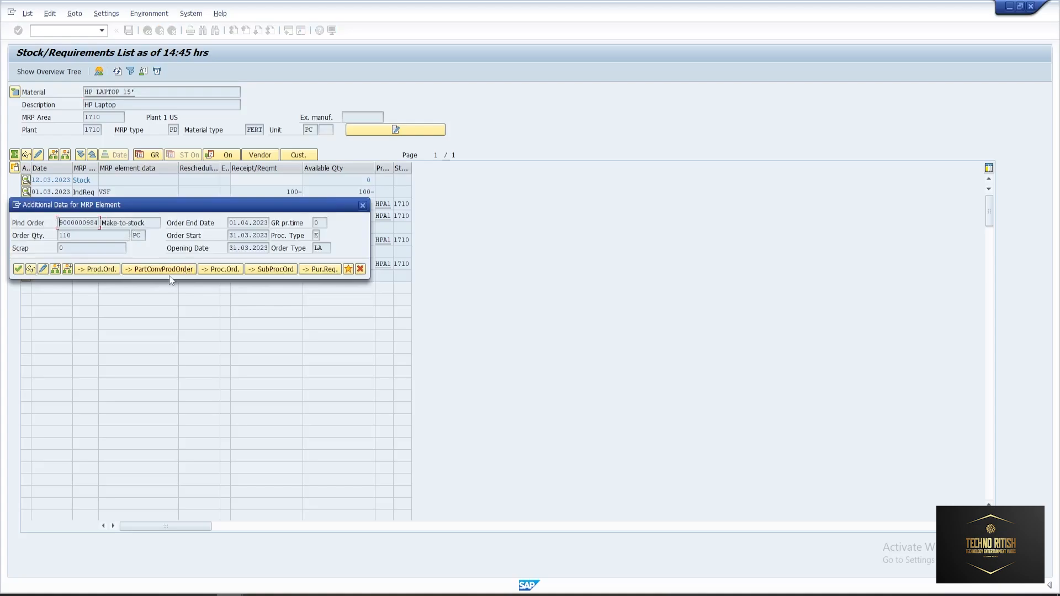
left_click(65, 270)
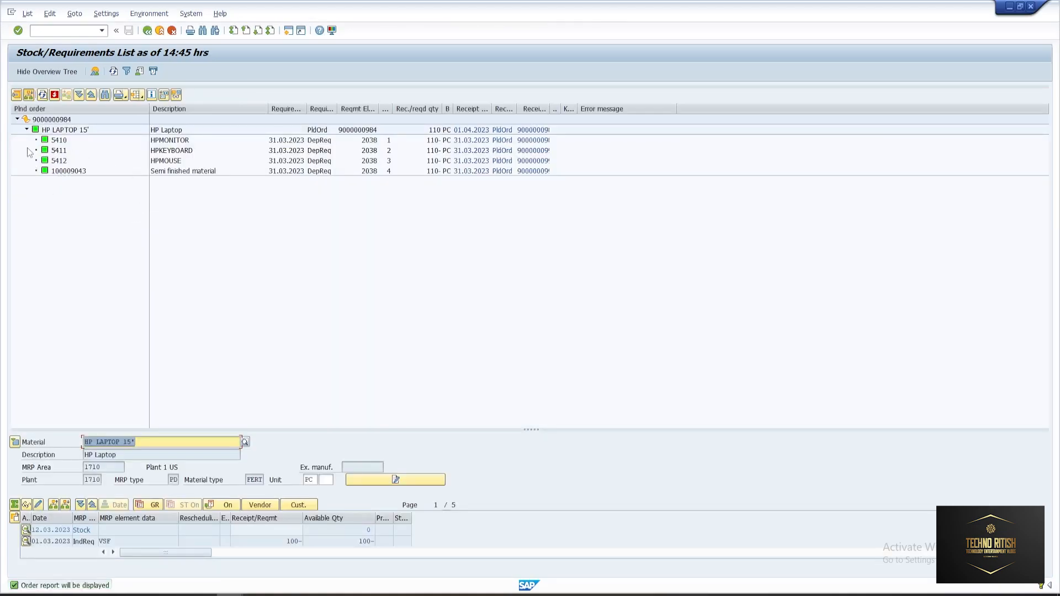
left_click(69, 171)
left_click(60, 160)
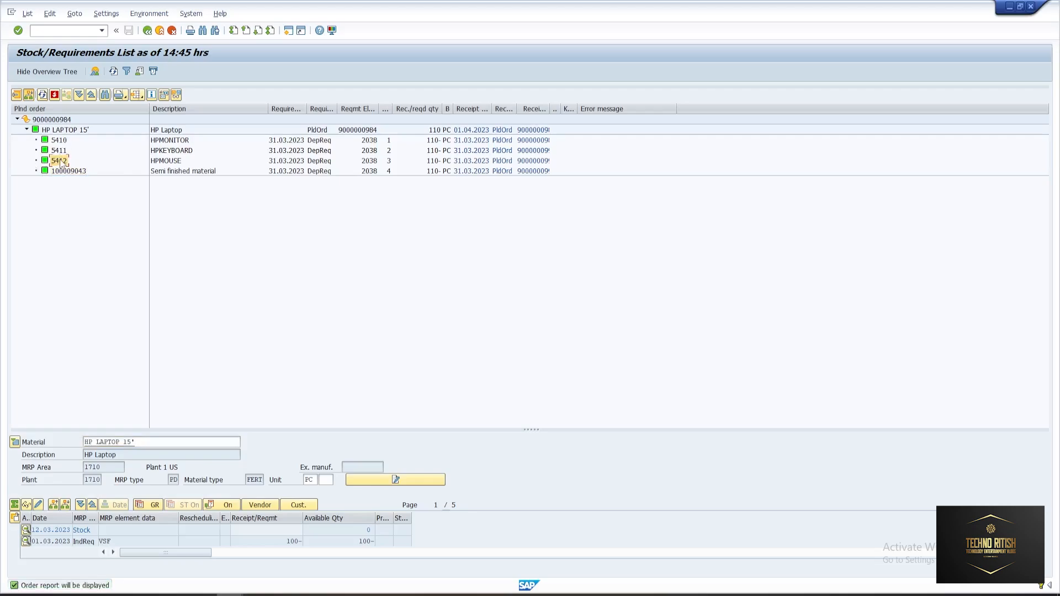
Return to the MD02 session and rerun planning for HP LAPTOP 15' with the purchase requisition creation indicator set to 1 (Purchase requisitions)
left_click(60, 150)
left_click(59, 160)
key("alt+Tab")
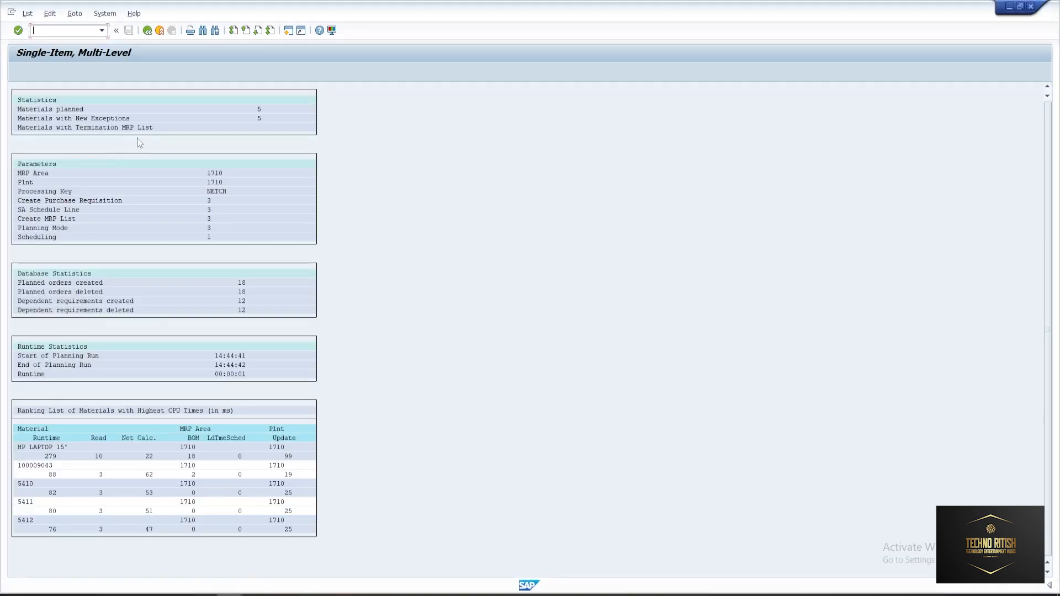
left_click(148, 30)
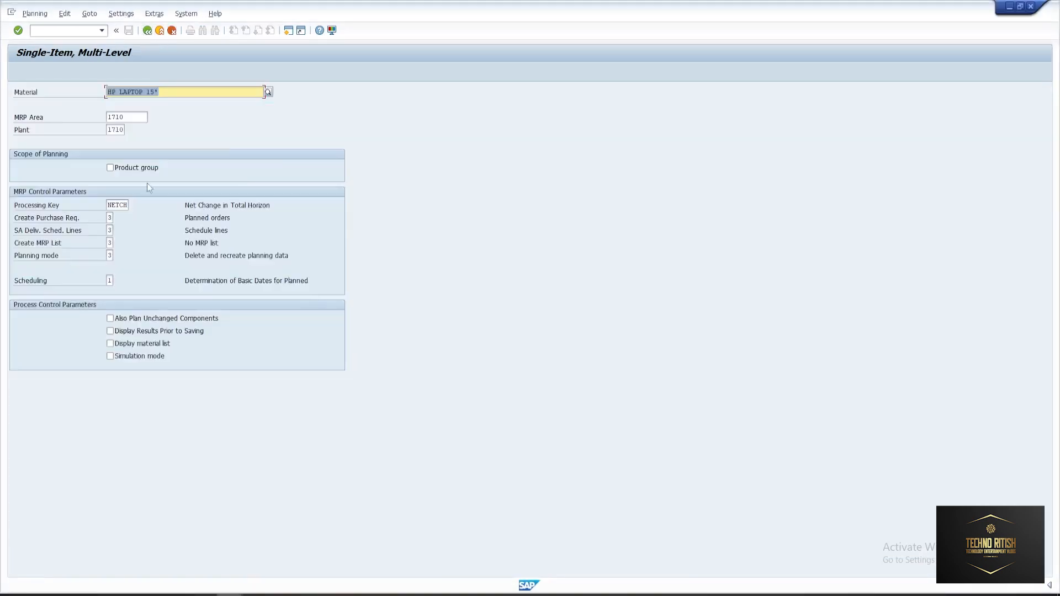
left_click(109, 218)
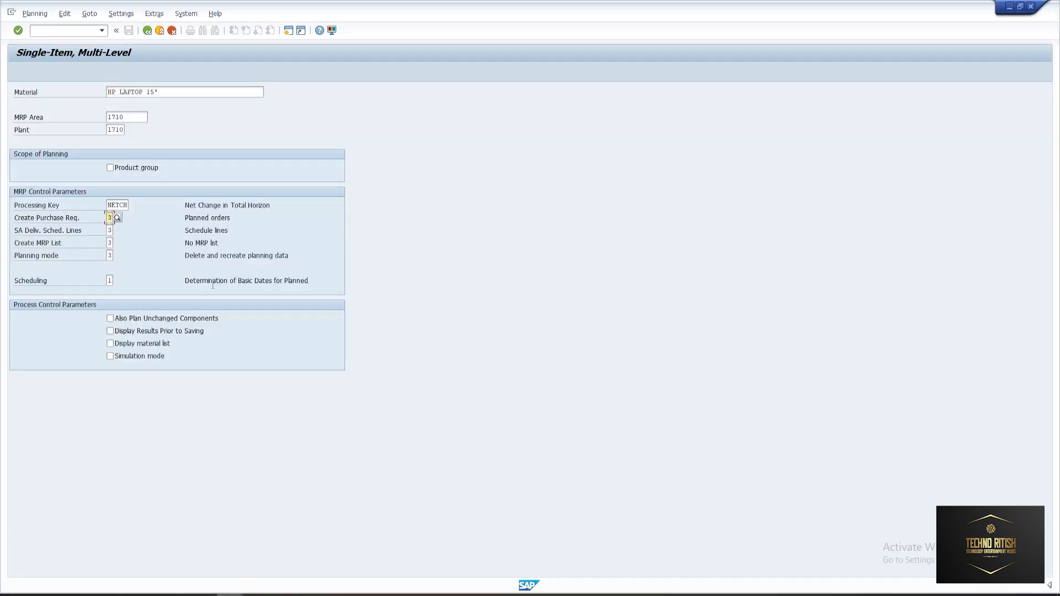
key("BackSpace")
key("F4")
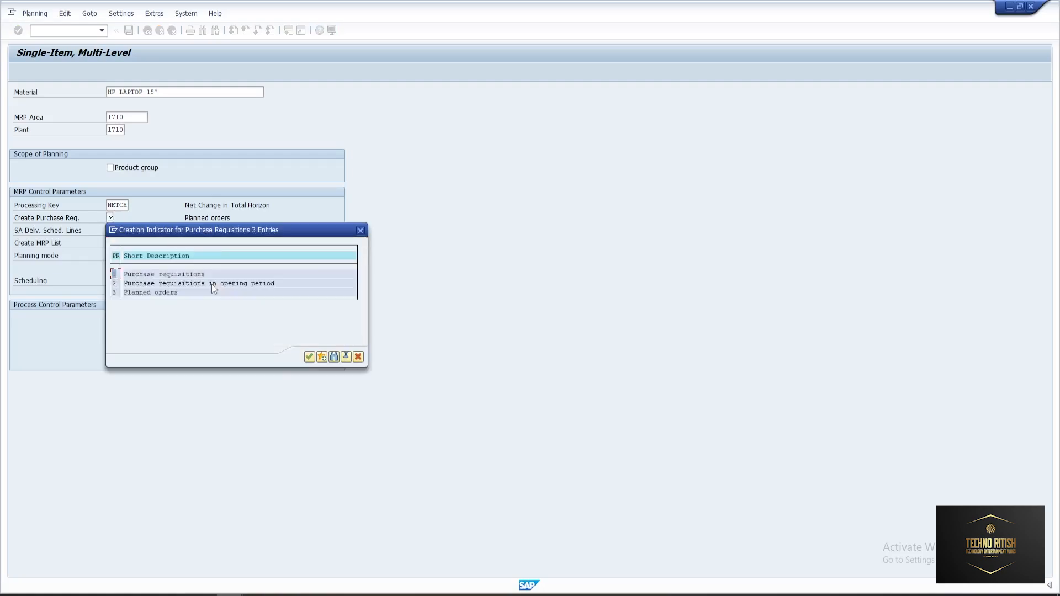
double_click(184, 275)
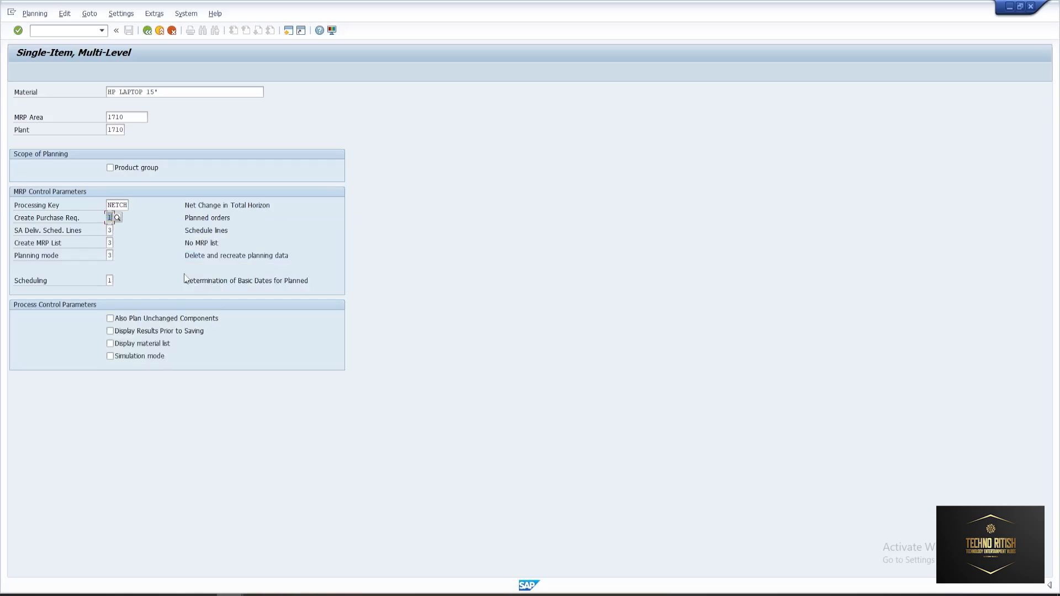
key("Return")
key("Return")
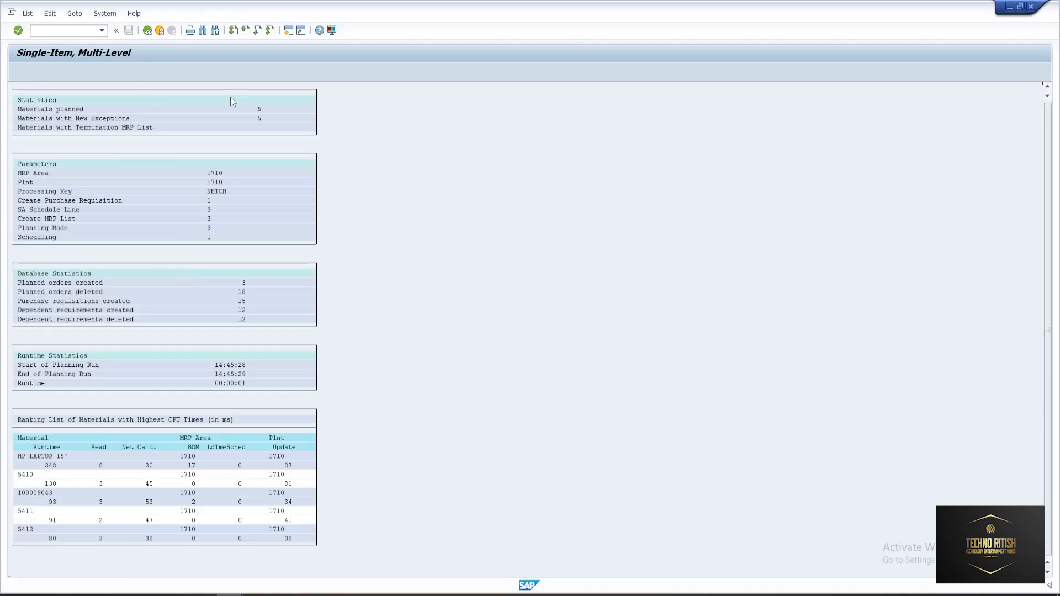
Switch to the MD04 session and redisplay the stock/requirements list for HP LAPTOP 15'
key("alt+Tab")
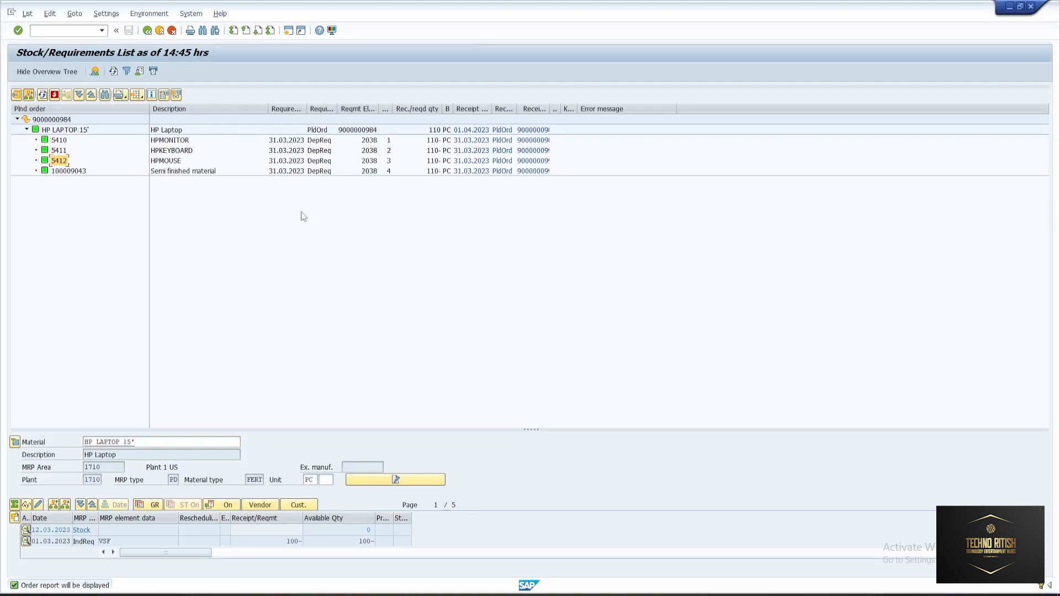
left_click(113, 72)
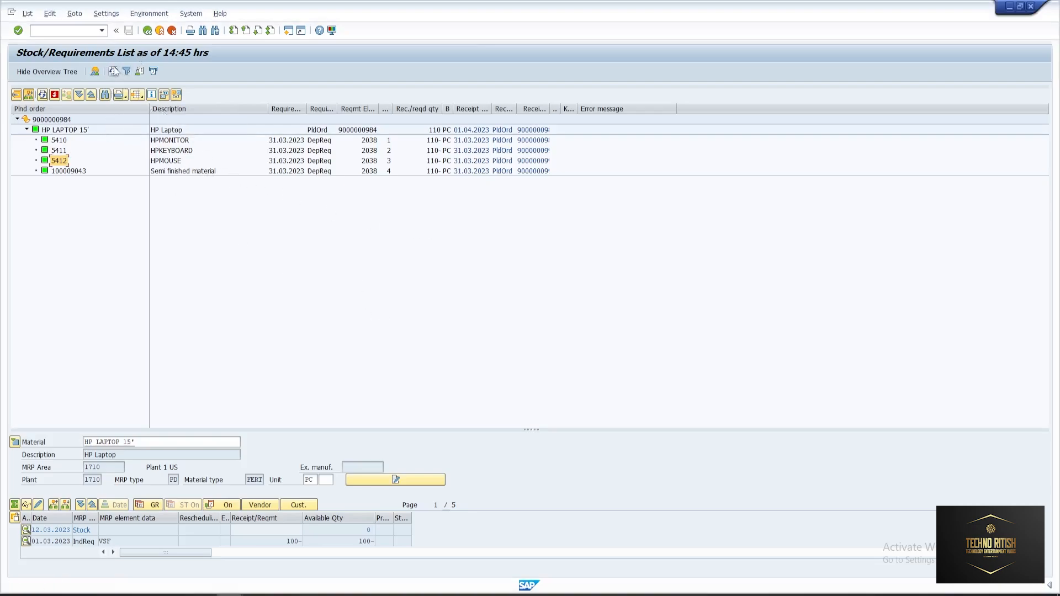
left_click(147, 31)
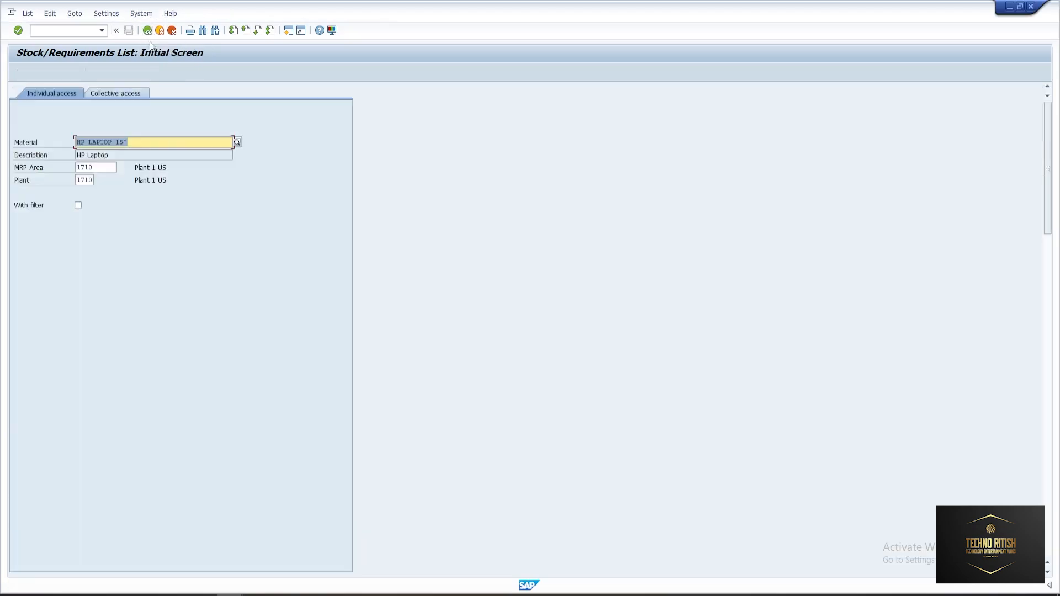
key("Return")
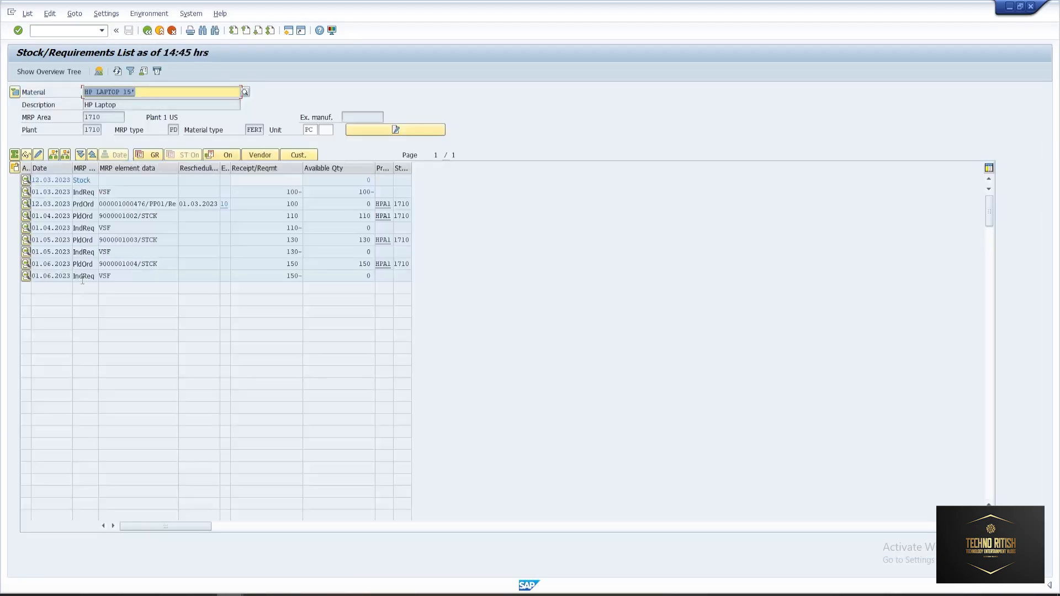
Display the order report for the laptop's planned order dated 01.04.2023 and examine the component 100009043
double_click(125, 217)
left_click(68, 270)
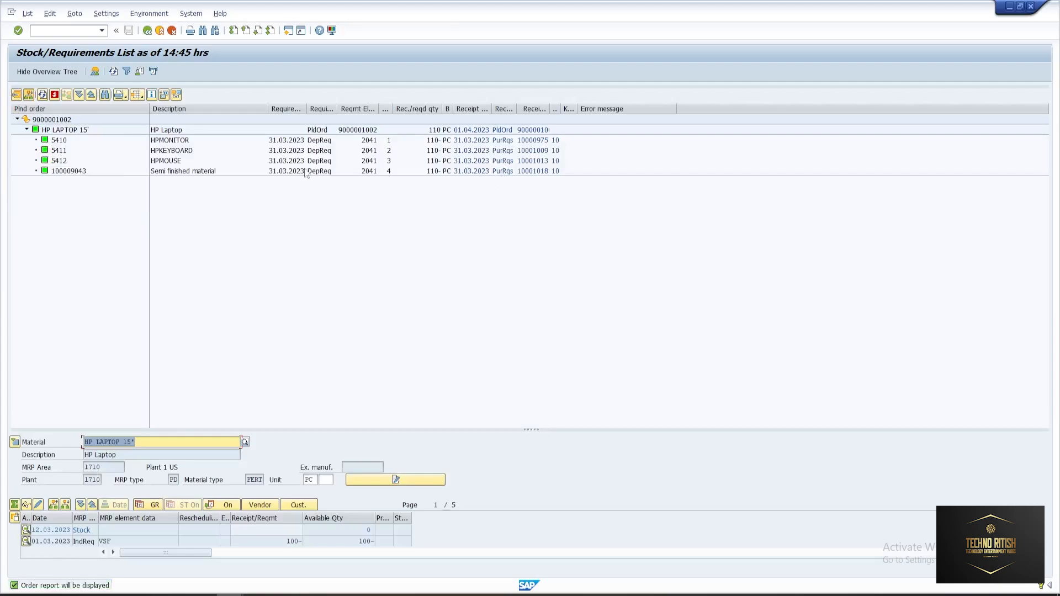
left_click(79, 171)
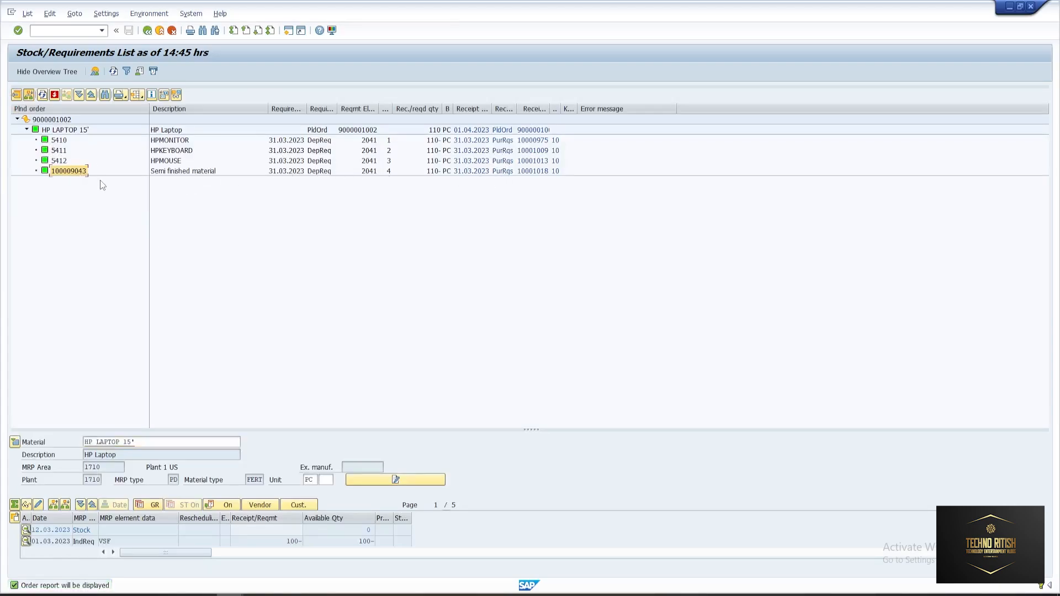
Display the stock/requirements list for material 100009043 and examine its purchase requisitions dated 31.03.2023 and 30.04.2023
left_click(147, 30)
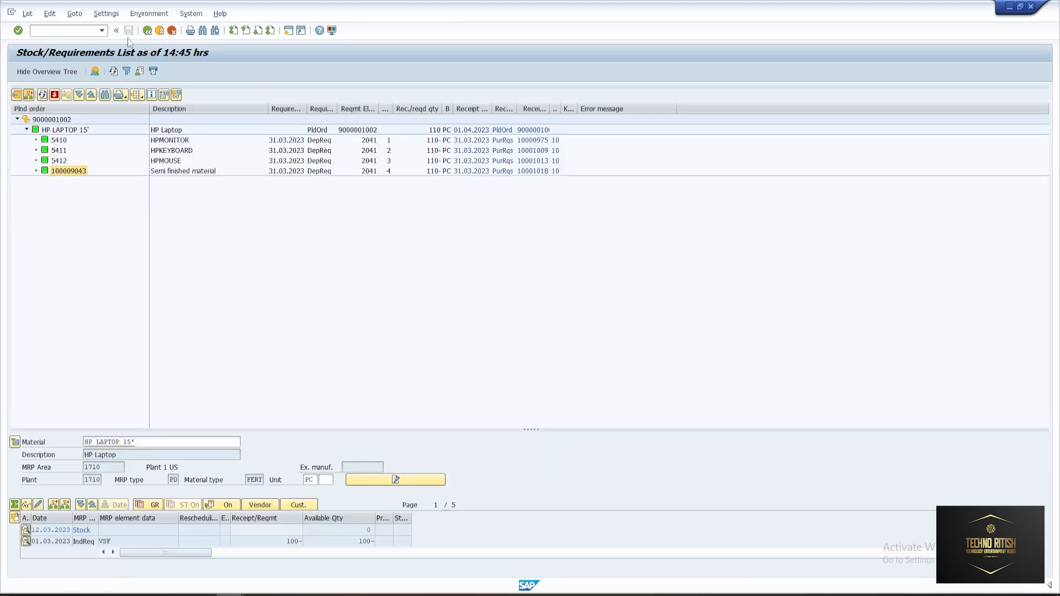
type("100009043")
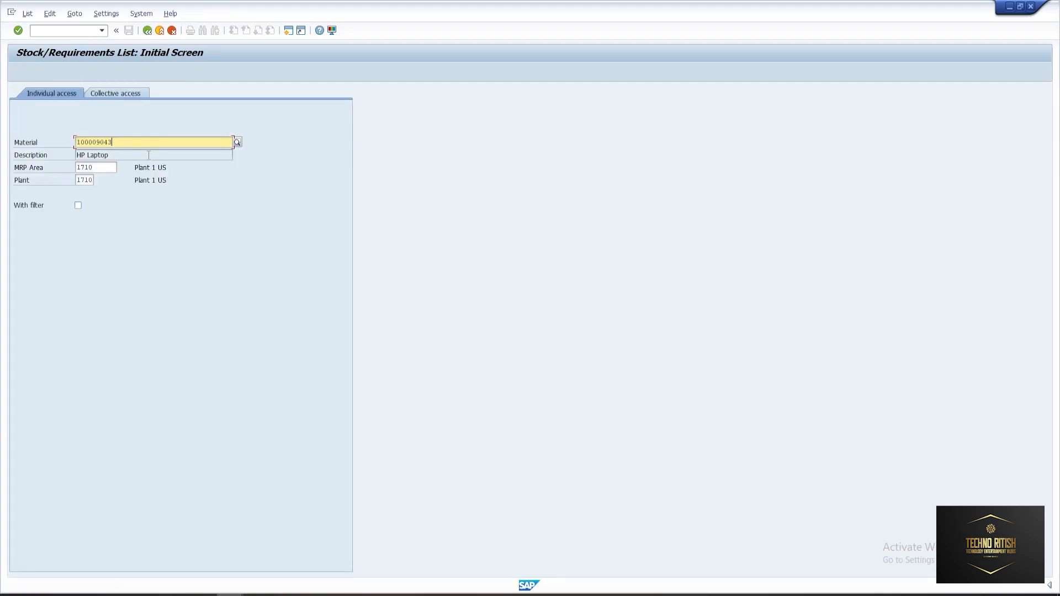
key("Return")
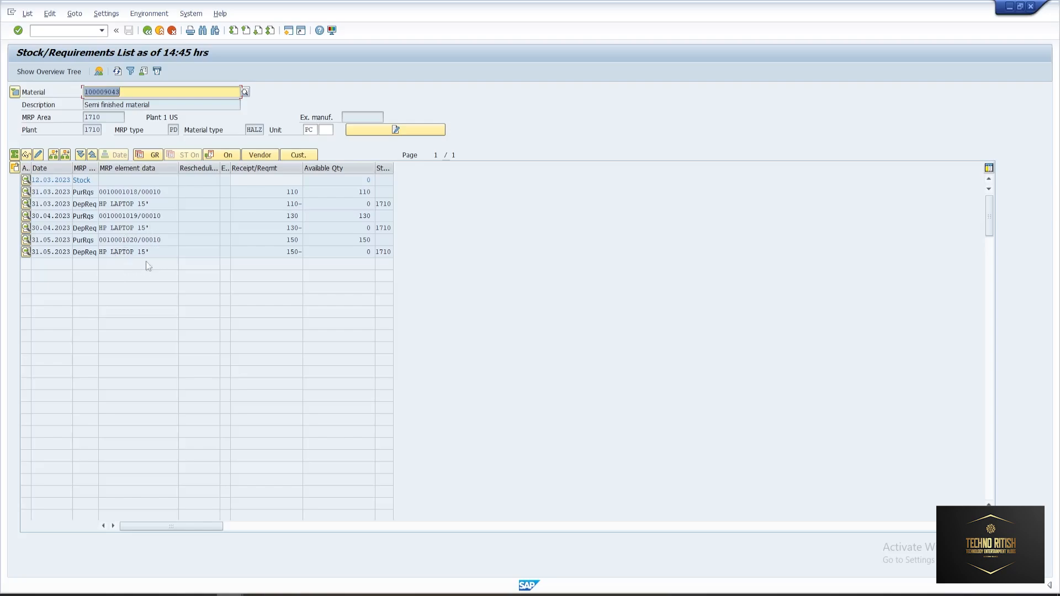
left_click_drag(161, 193, 105, 196)
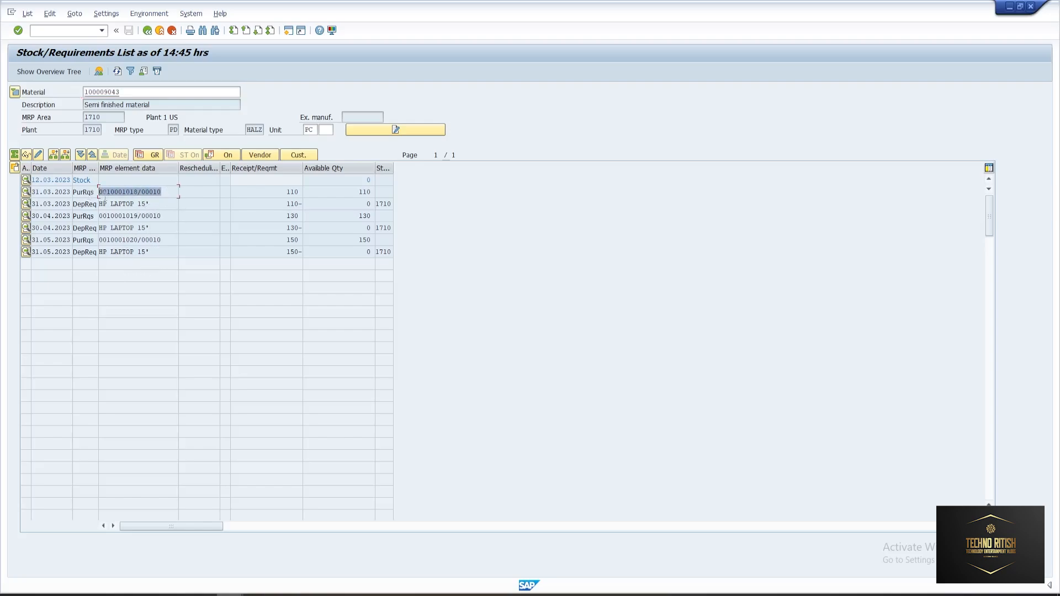
left_click_drag(167, 215, 100, 217)
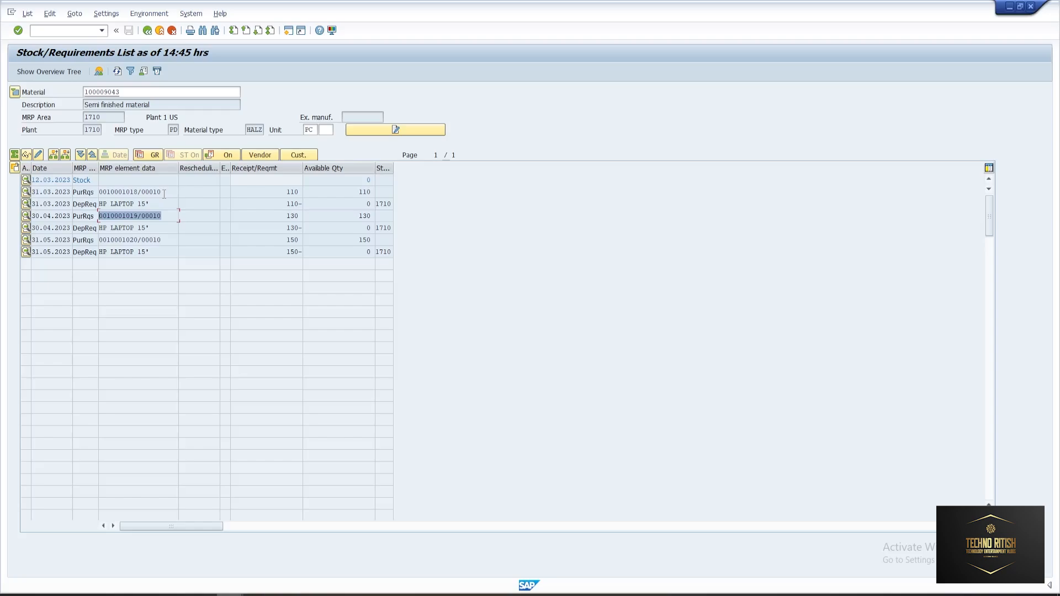
In the MD02 session, run planning for material 100009043 in plant 1710 with creation indicator 3 (Planned orders)
key("alt+Tab")
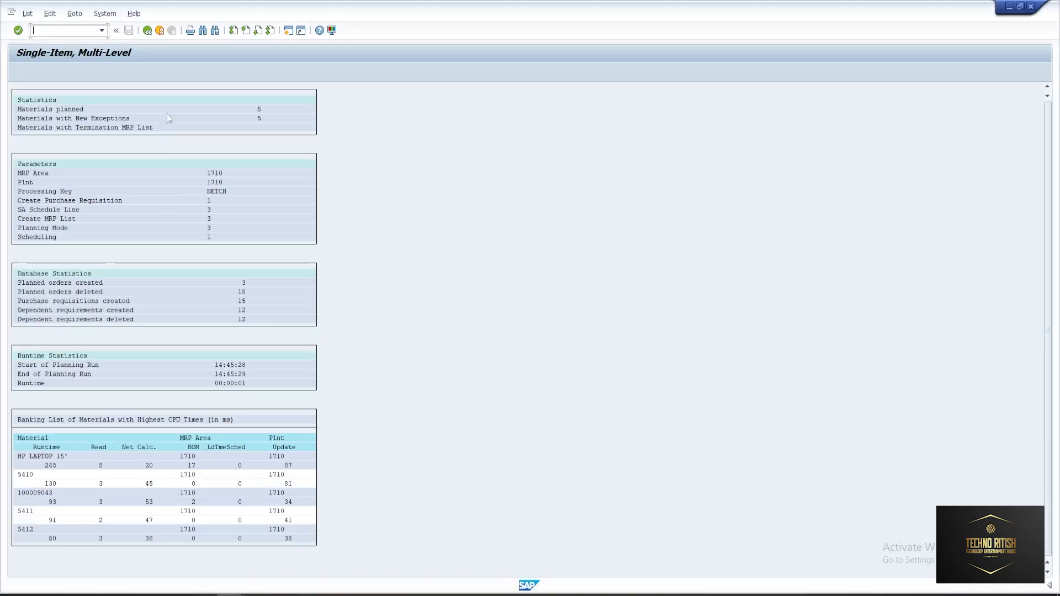
left_click(148, 30)
left_click(108, 218)
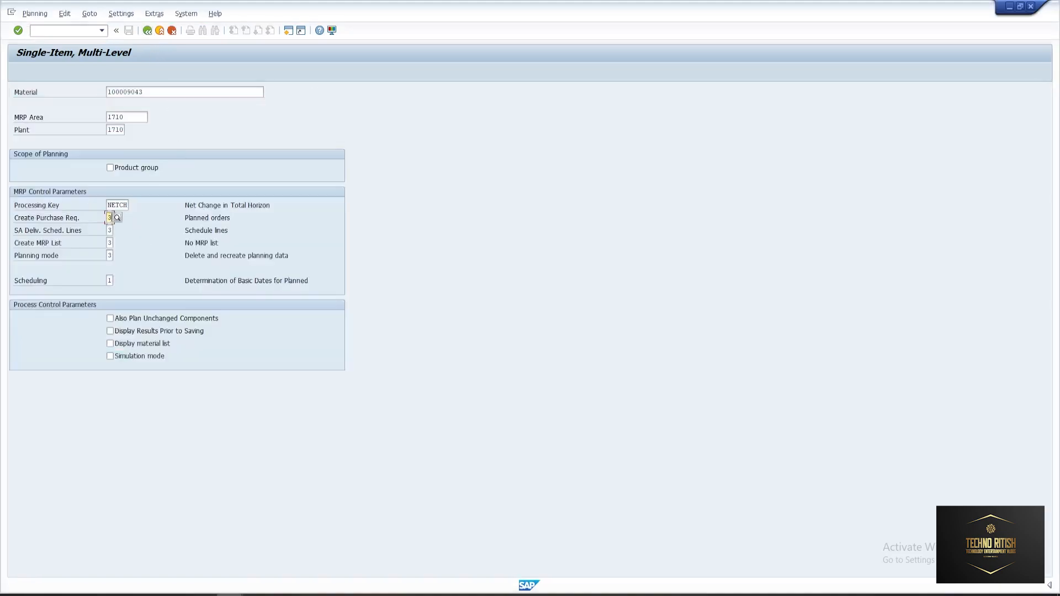
key("Return")
key("Return")
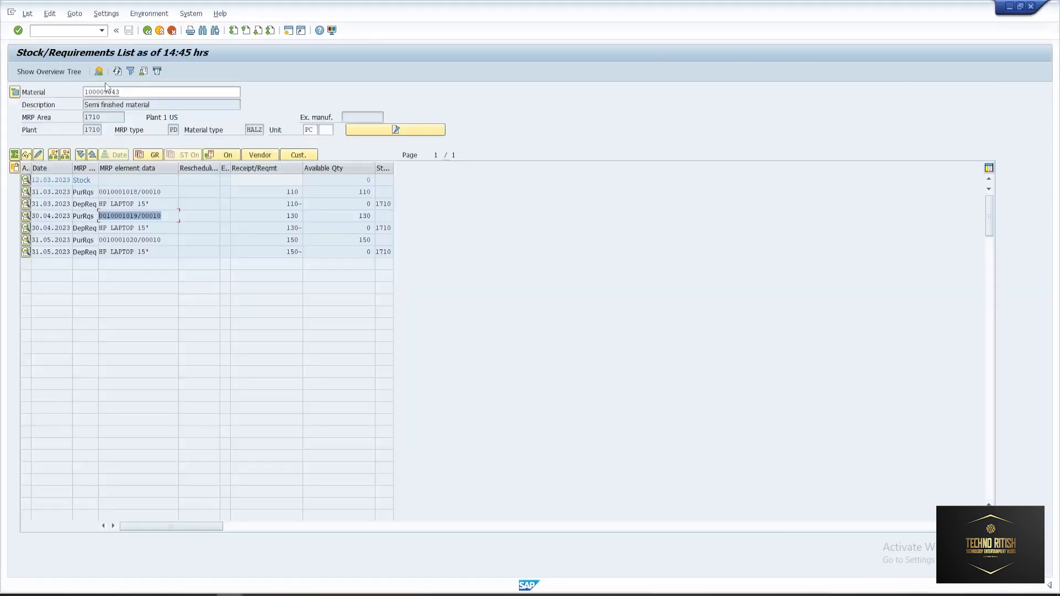
Refresh the stock/requirements list for 100009043 and convert its planned order dated 31.03.2023 into a purchase requisition with purchasing group 001
double_click(161, 193)
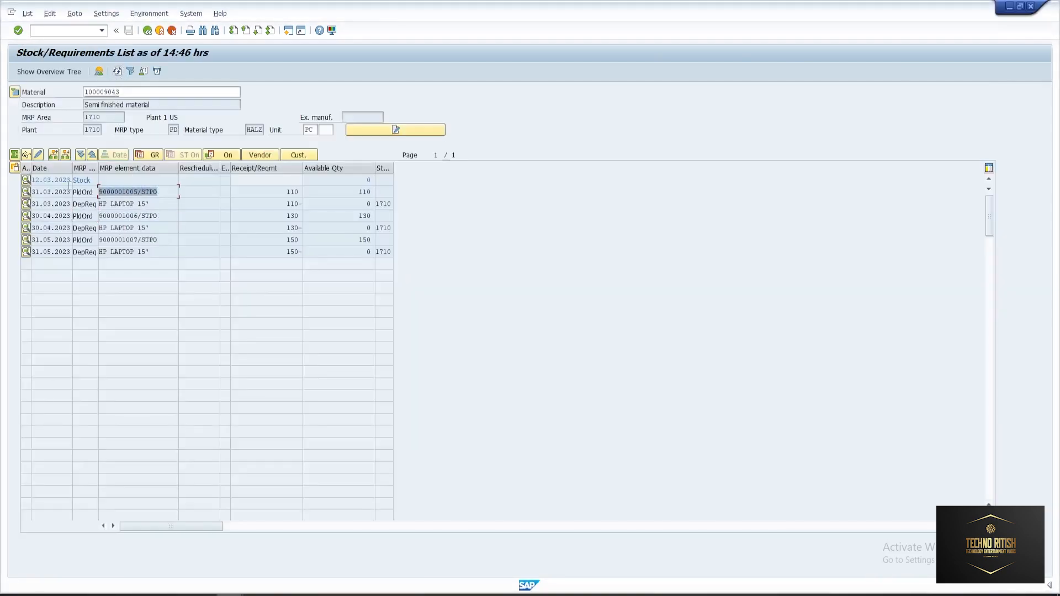
left_click(86, 192)
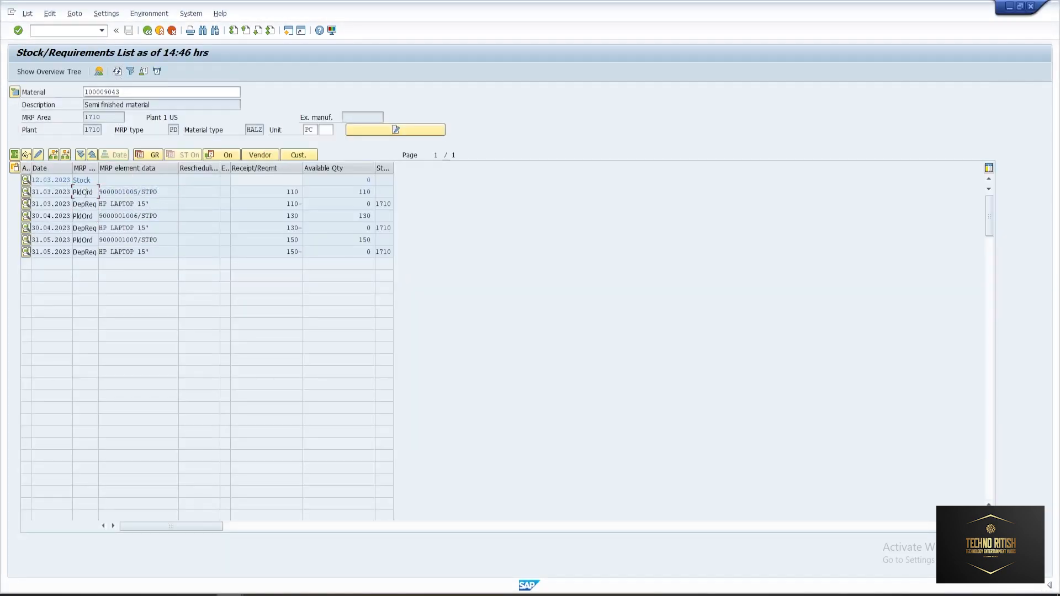
double_click(128, 192)
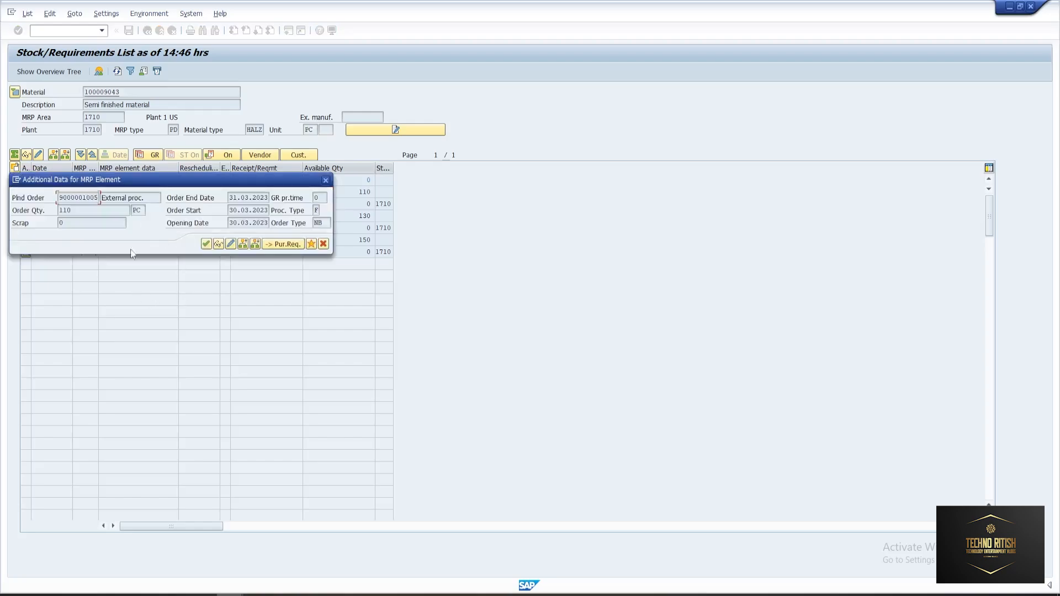
left_click(283, 244)
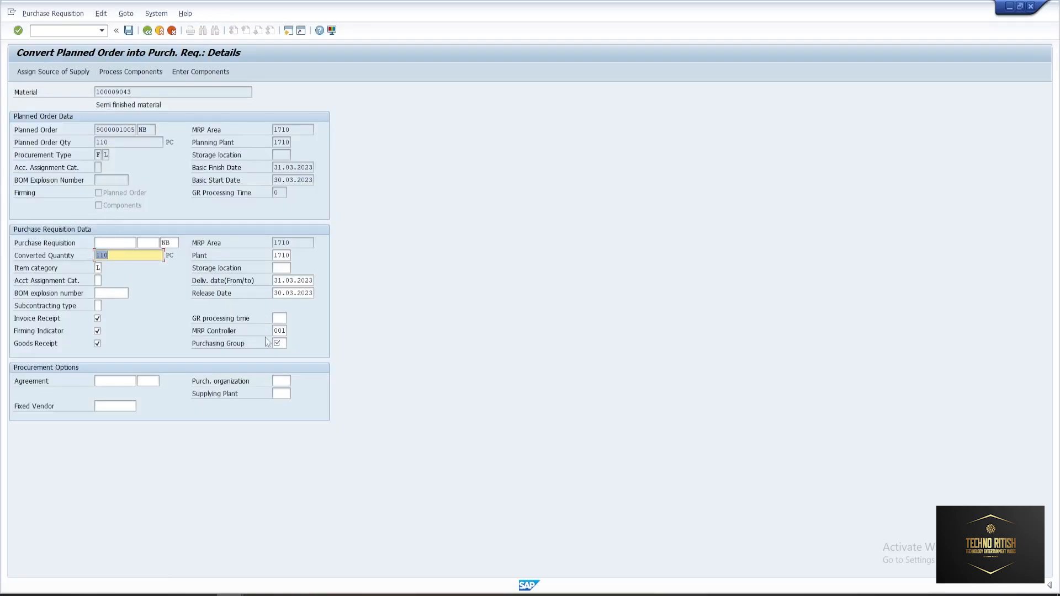
left_click(279, 343)
left_click(292, 343)
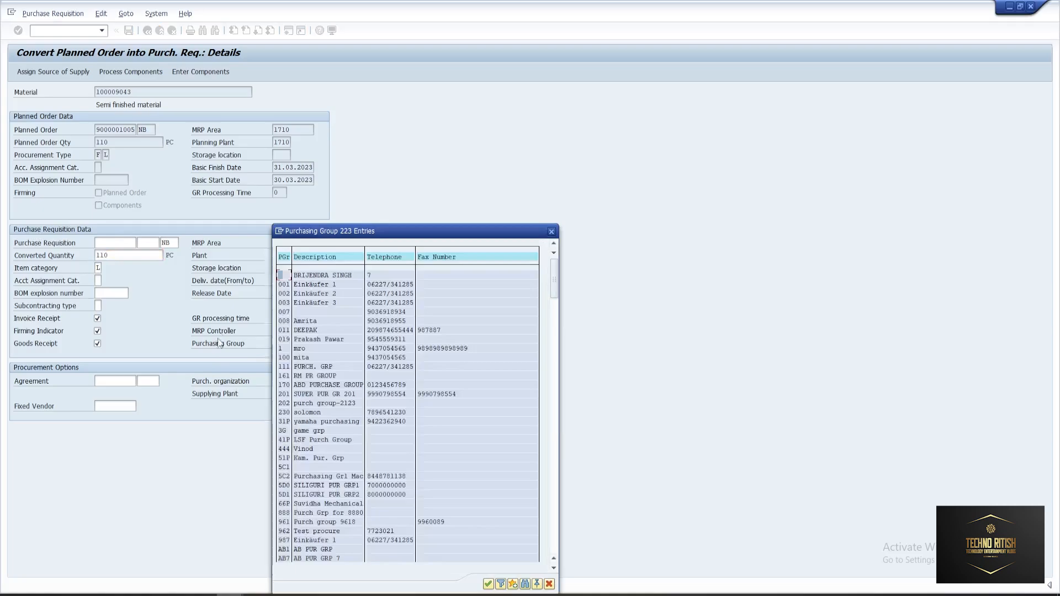
double_click(305, 285)
key("Return")
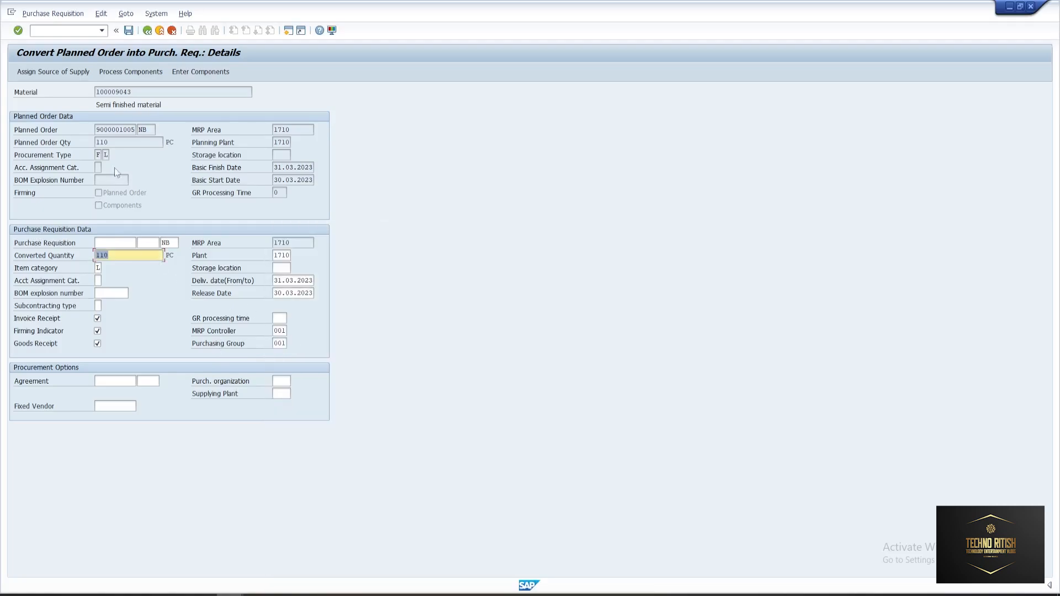
left_click(129, 32)
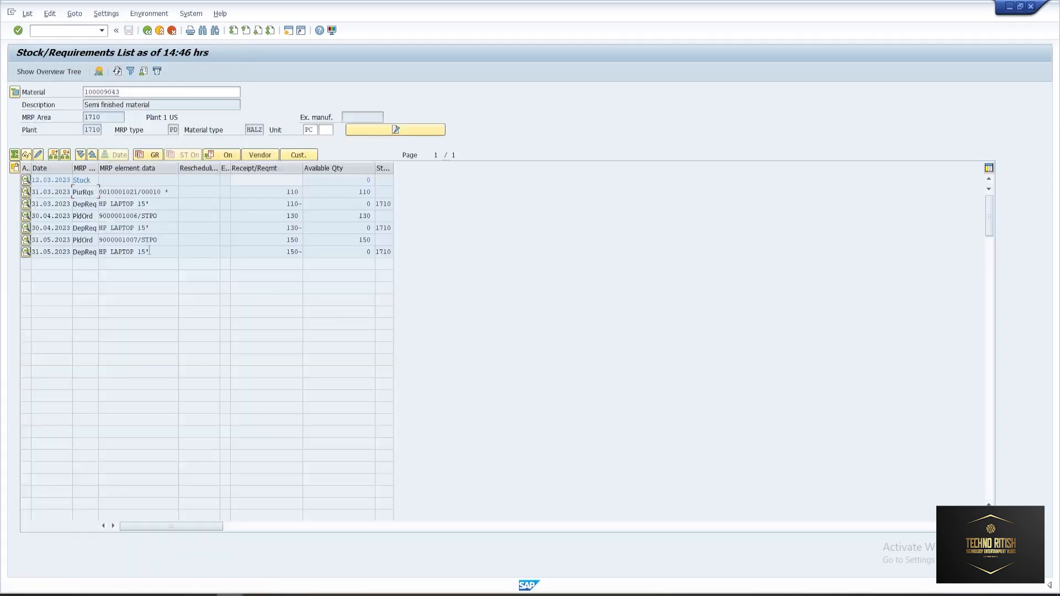
Examine the purchase requisition dated 31.03.2023 and the planned order dated 30.04.2023 in the list for 100009043
left_click_drag(139, 193, 57, 187)
left_click_drag(181, 200, 68, 191)
left_click_drag(165, 217, 96, 220)
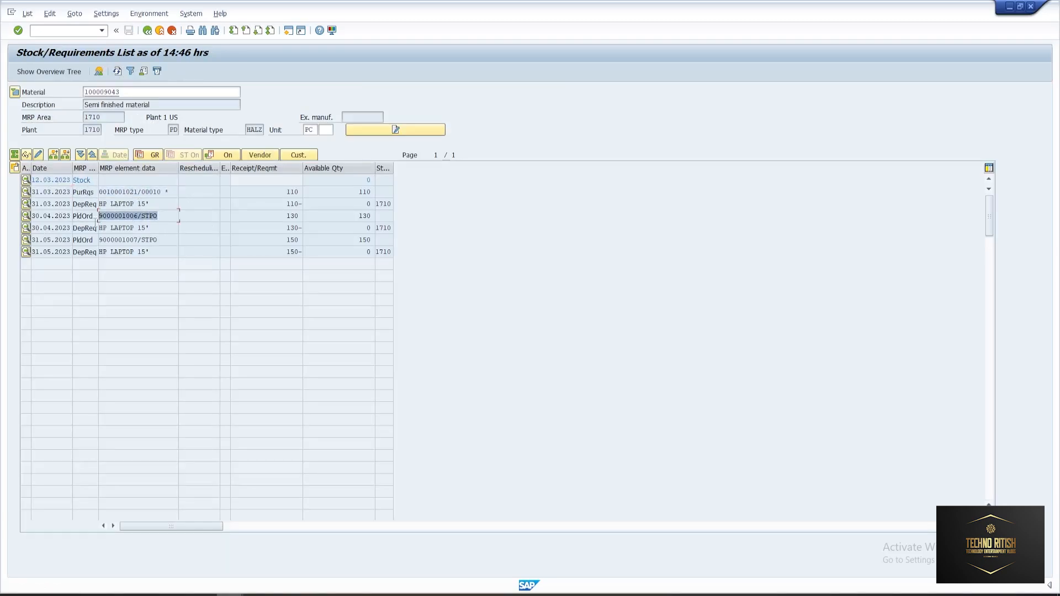
left_click(160, 221)
left_click_drag(166, 217, 65, 213)
left_click(166, 221)
left_click_drag(164, 217, 98, 216)
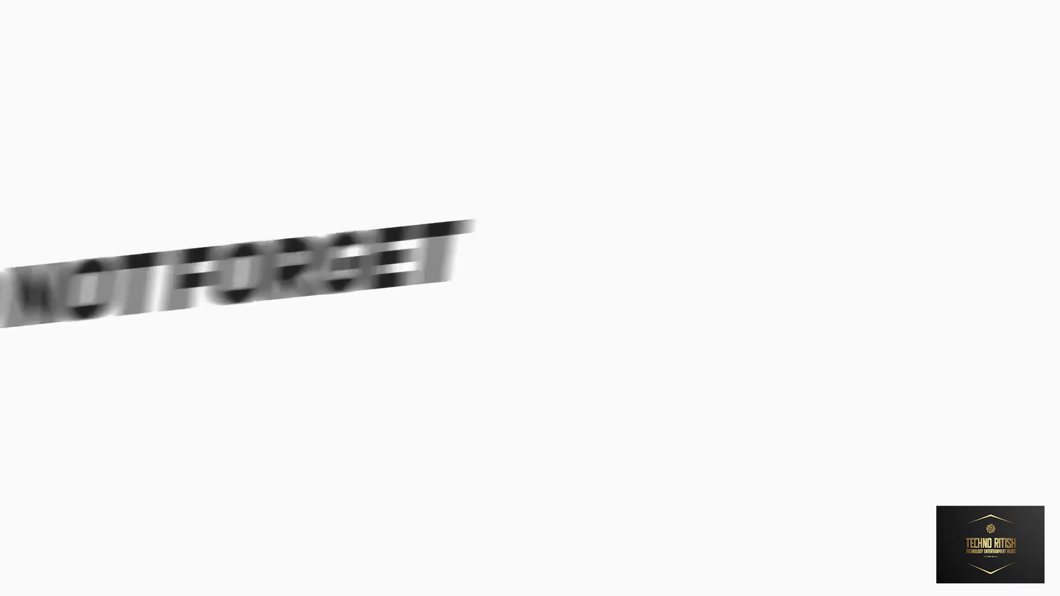